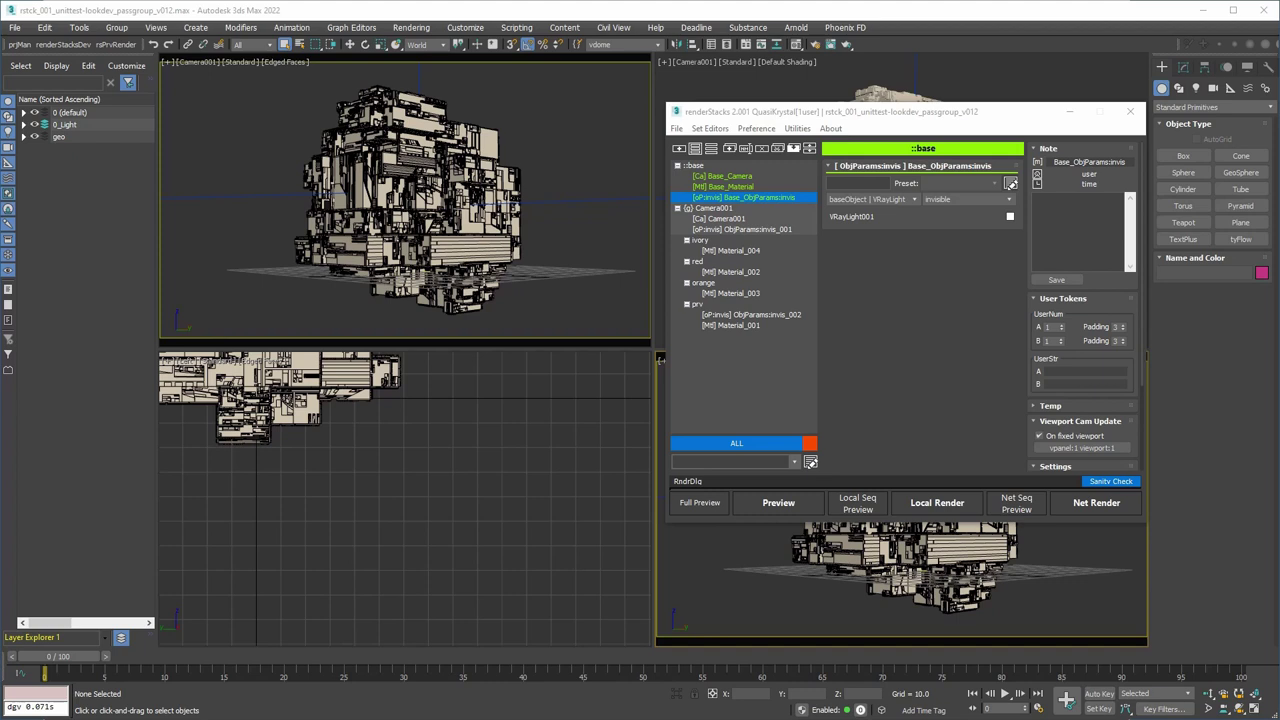
# Select the (g) Camera001 group row in the renderStacks tree to display its group settings
pyautogui.click(714, 209)
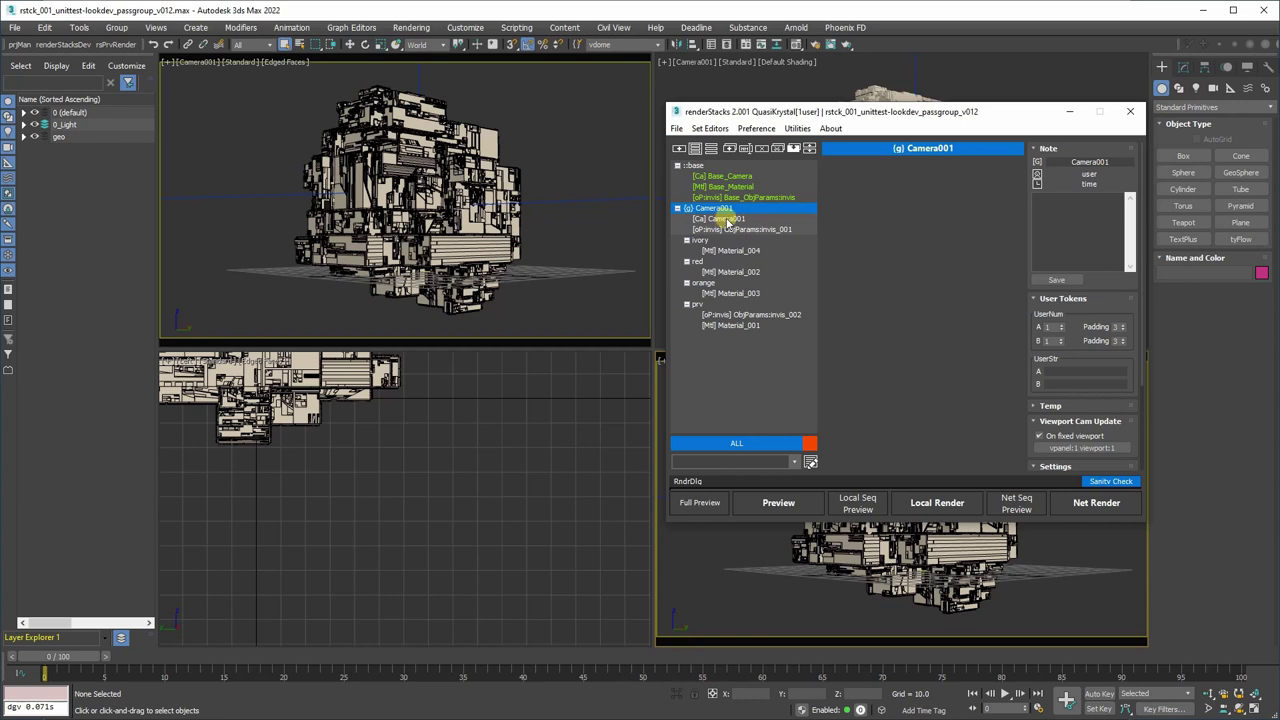
# Step through Camera001's camera entry, ivory pass, ObjParams:invis_001 override and Material_004
pyautogui.click(727, 220)
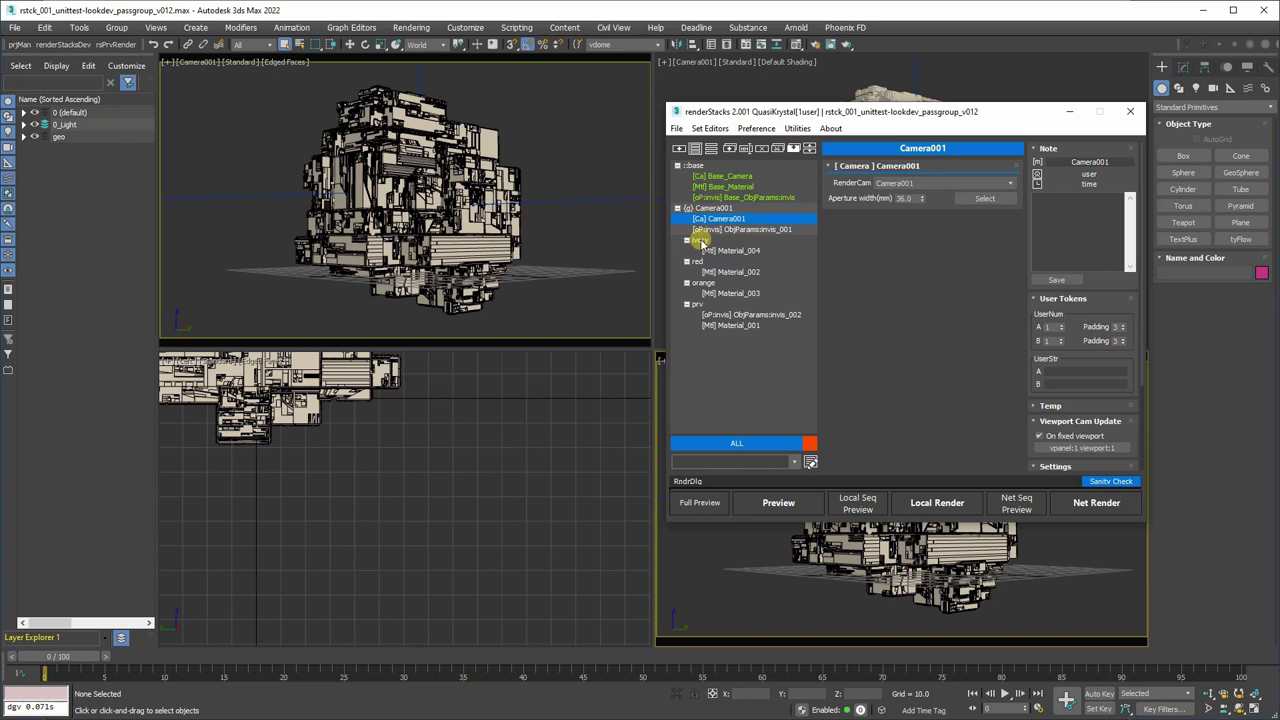
pyautogui.click(750, 242)
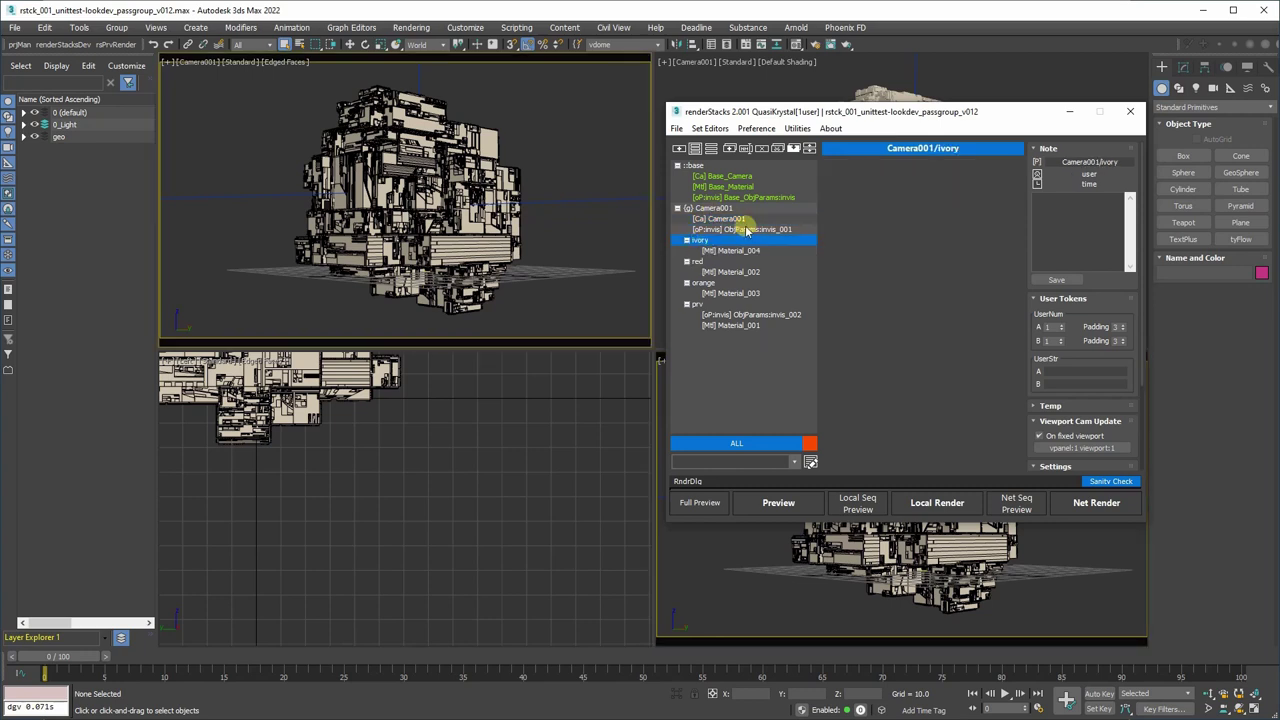
pyautogui.click(750, 230)
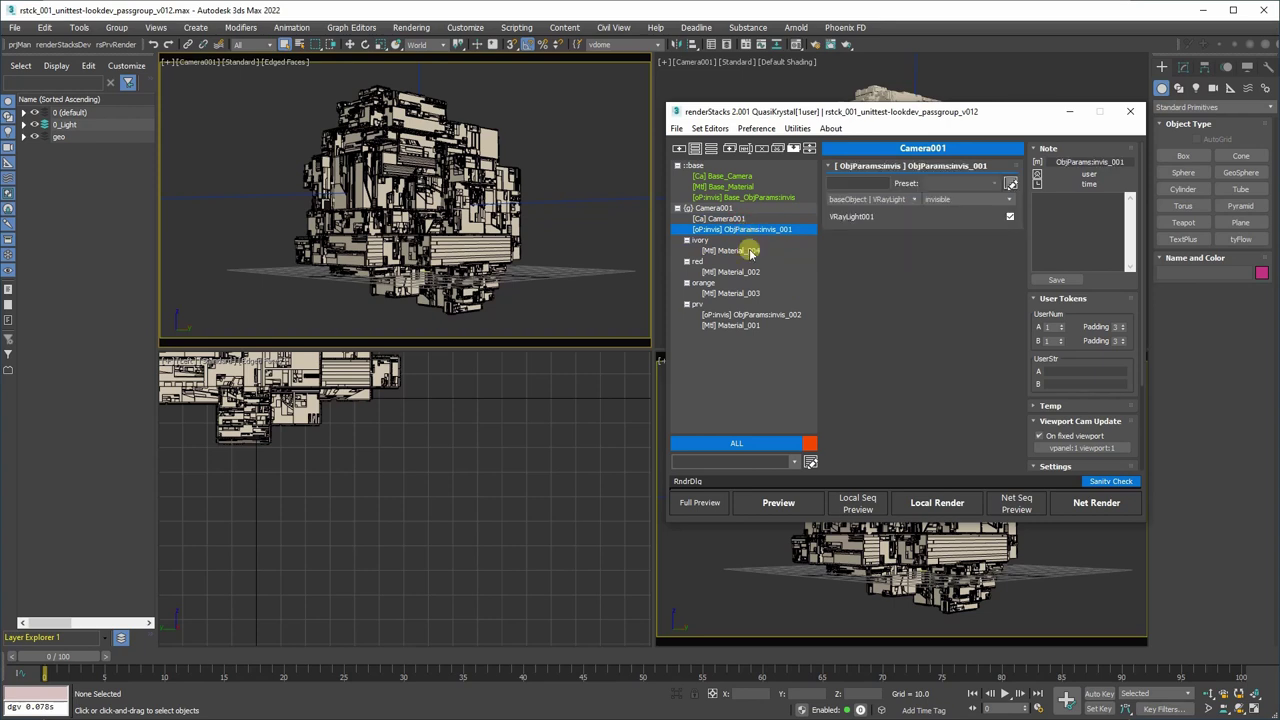
pyautogui.click(749, 252)
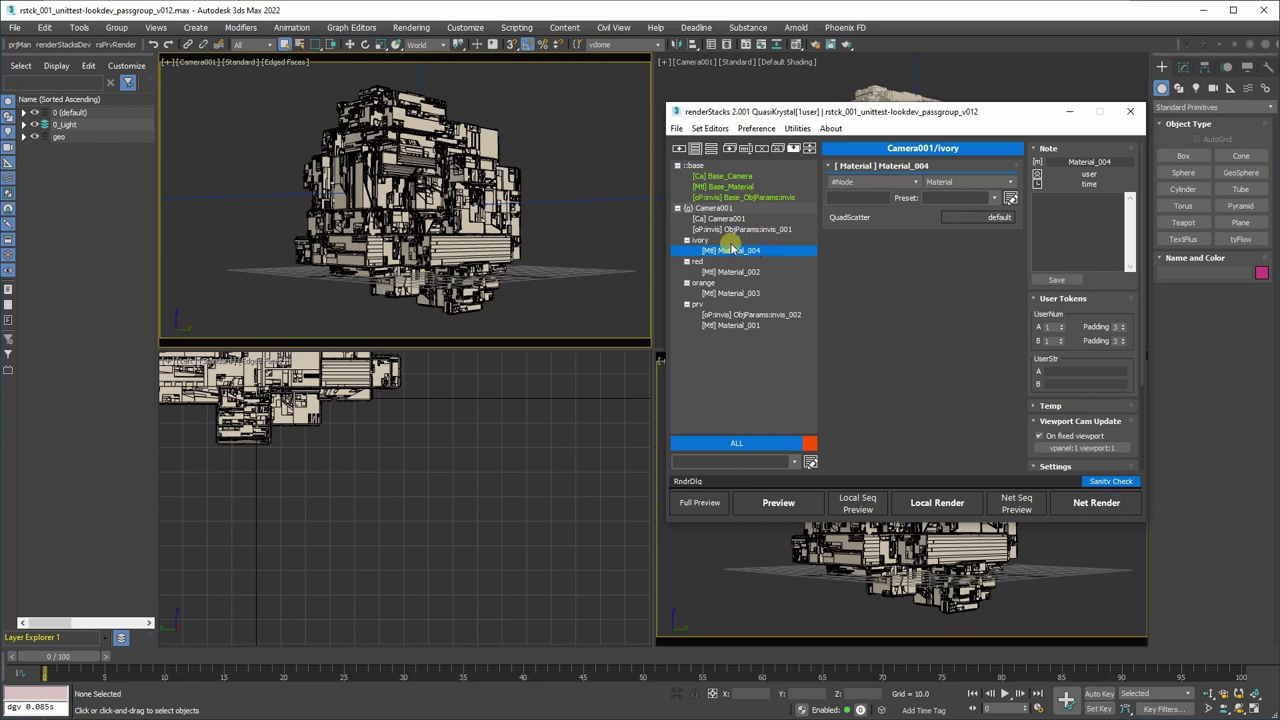
pyautogui.click(730, 241)
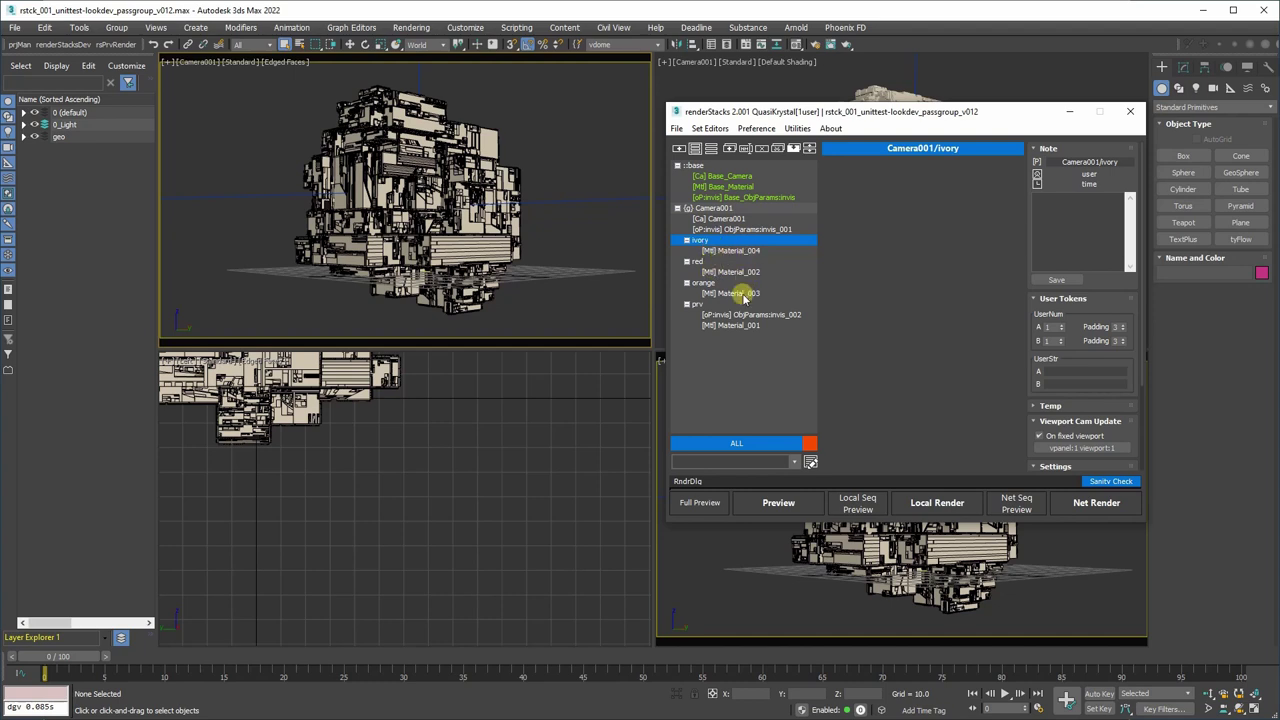
# Cycle red and orange, render a V-Ray preview of the ivory pass, then switch to prv
pyautogui.click(697, 261)
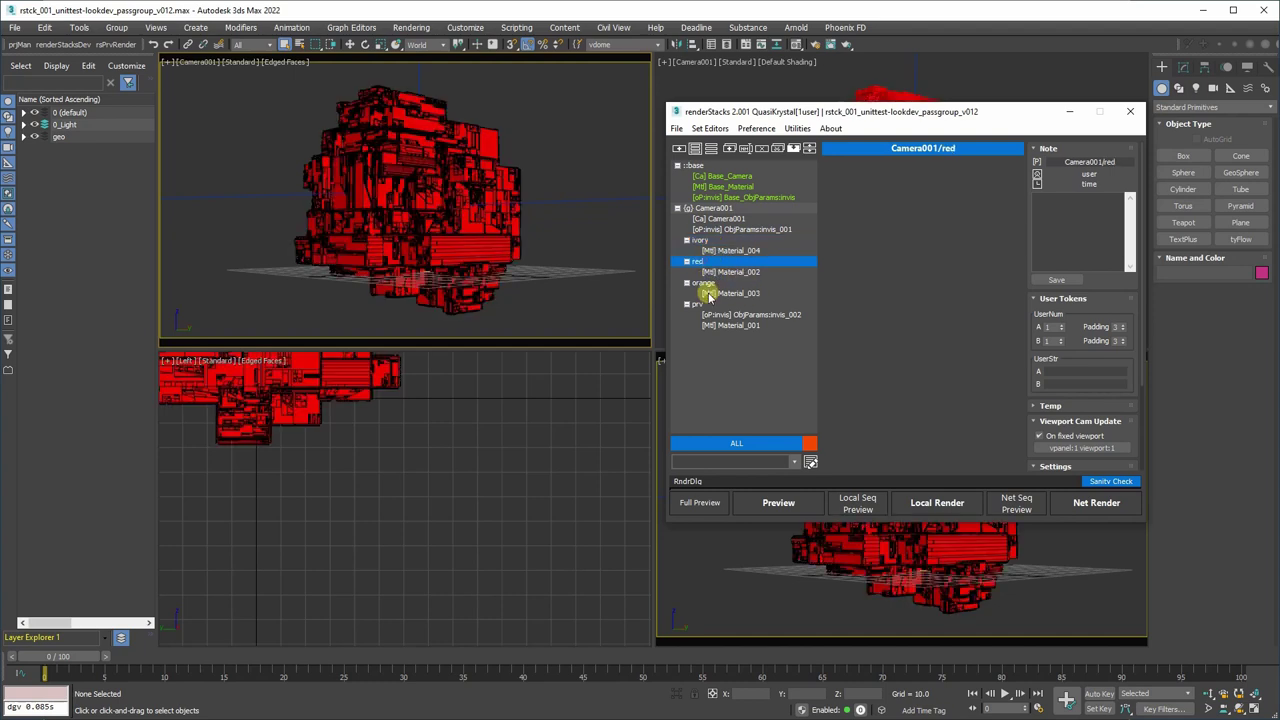
pyautogui.click(700, 283)
pyautogui.click(700, 241)
pyautogui.click(780, 502)
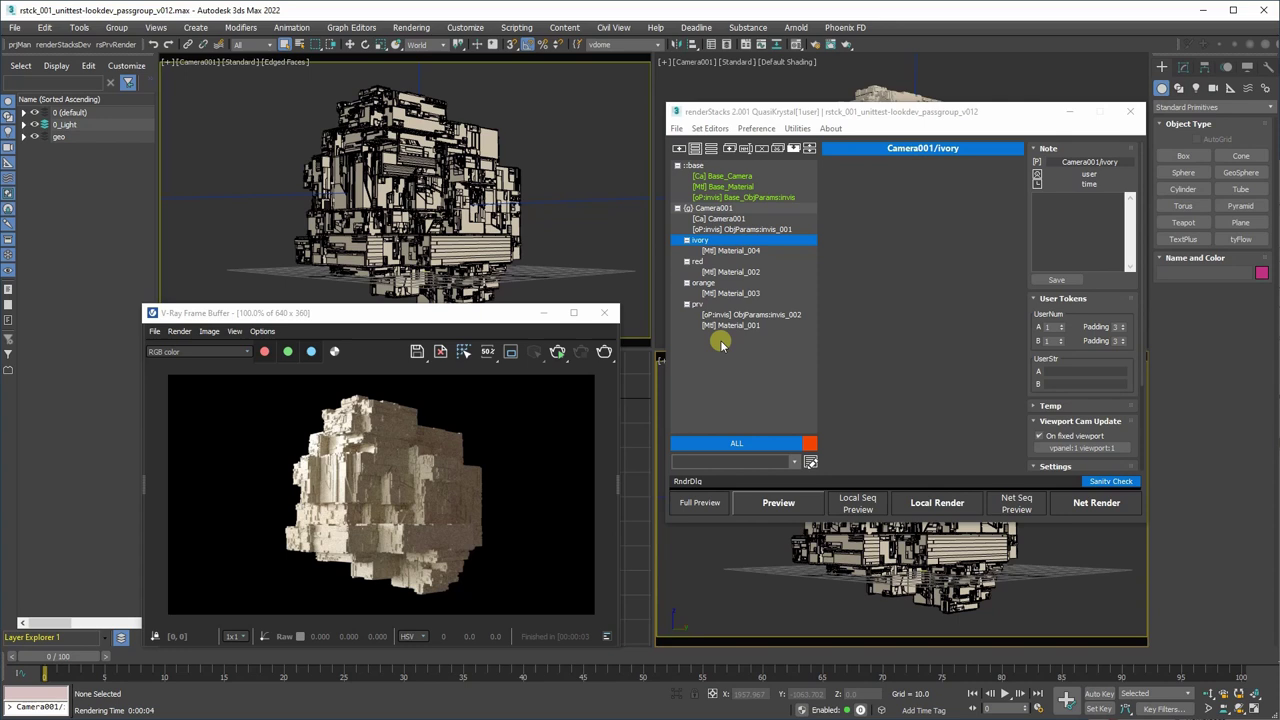
pyautogui.click(712, 305)
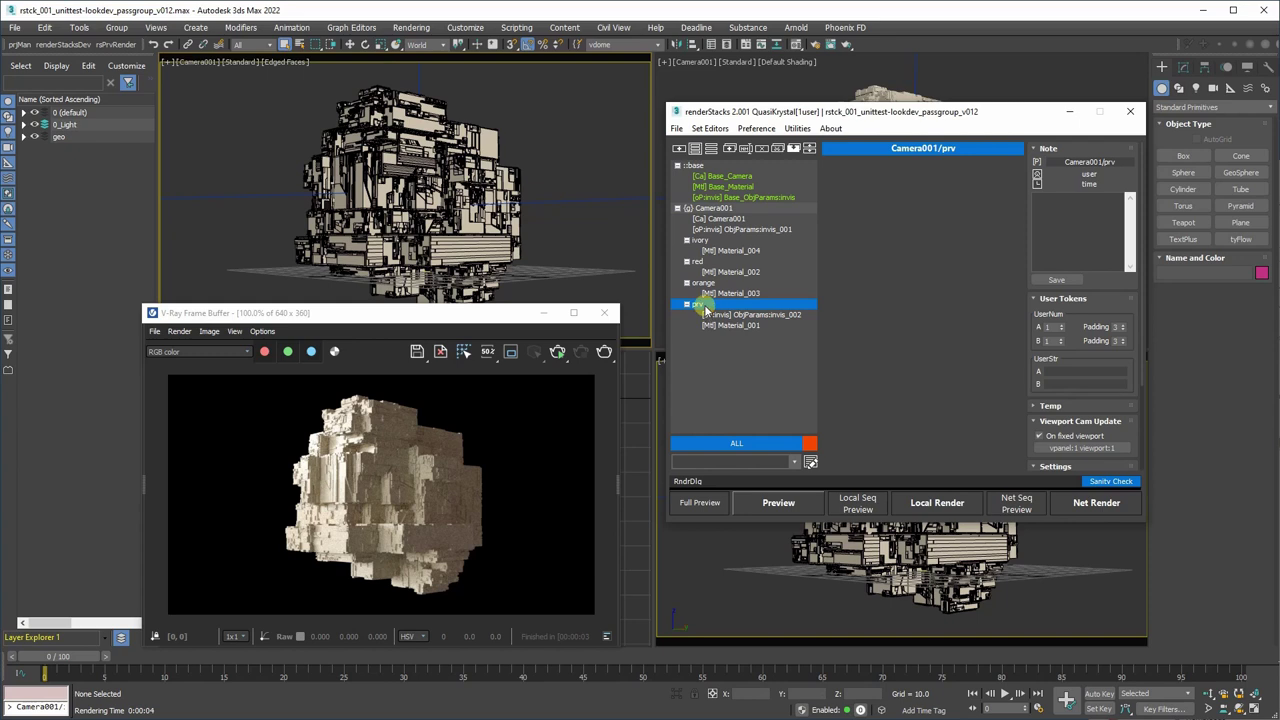
# Preview the prv pass with its ObjParams:invis_002 override and compare it against invis_001
pyautogui.click(736, 314)
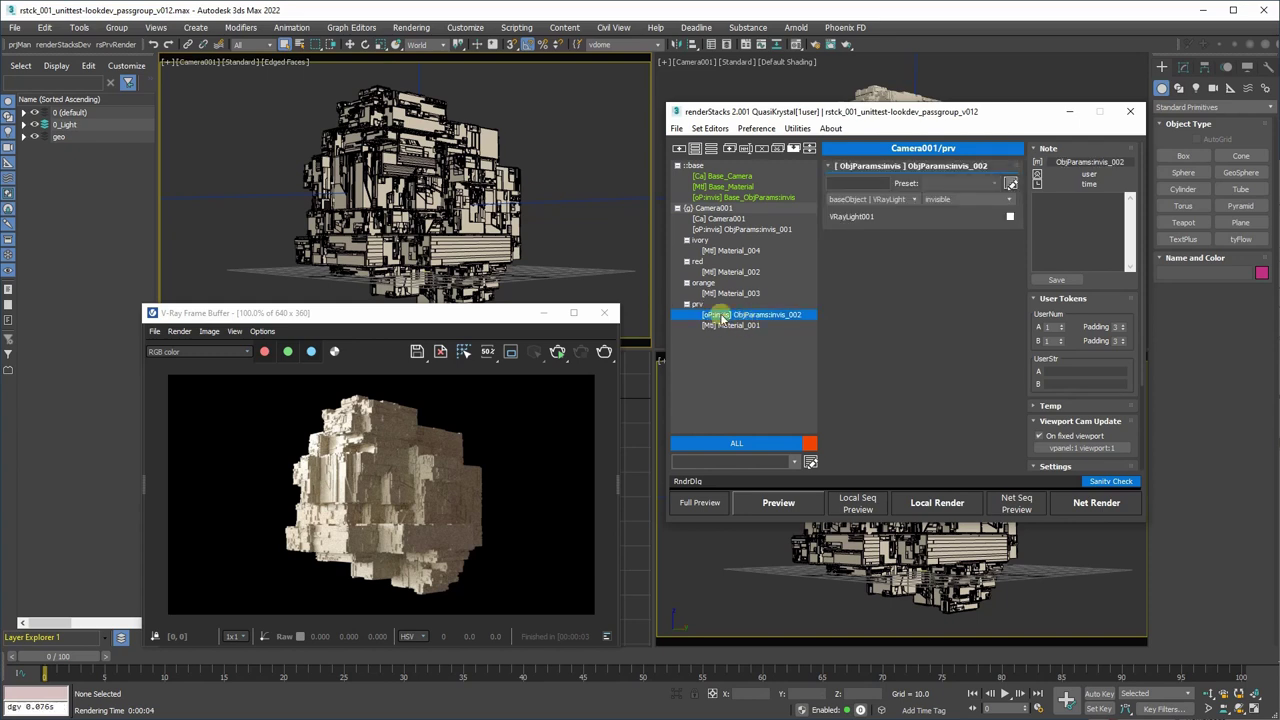
pyautogui.click(780, 502)
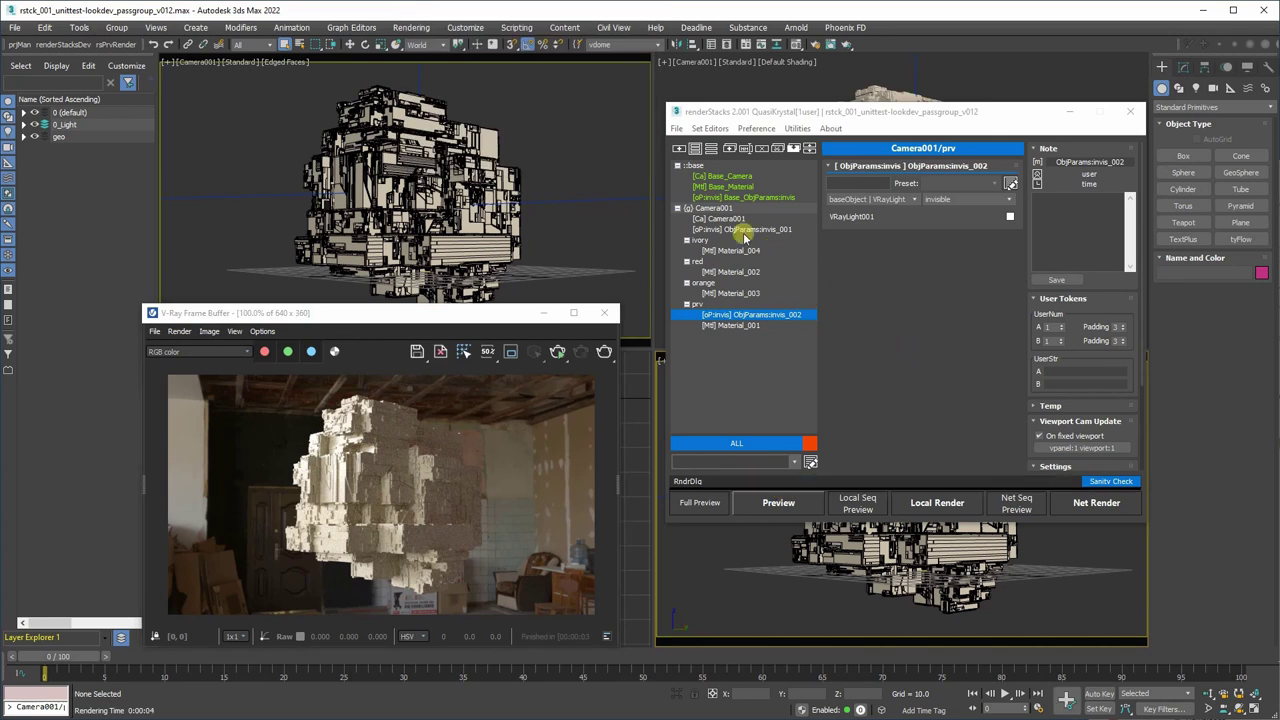
pyautogui.click(715, 208)
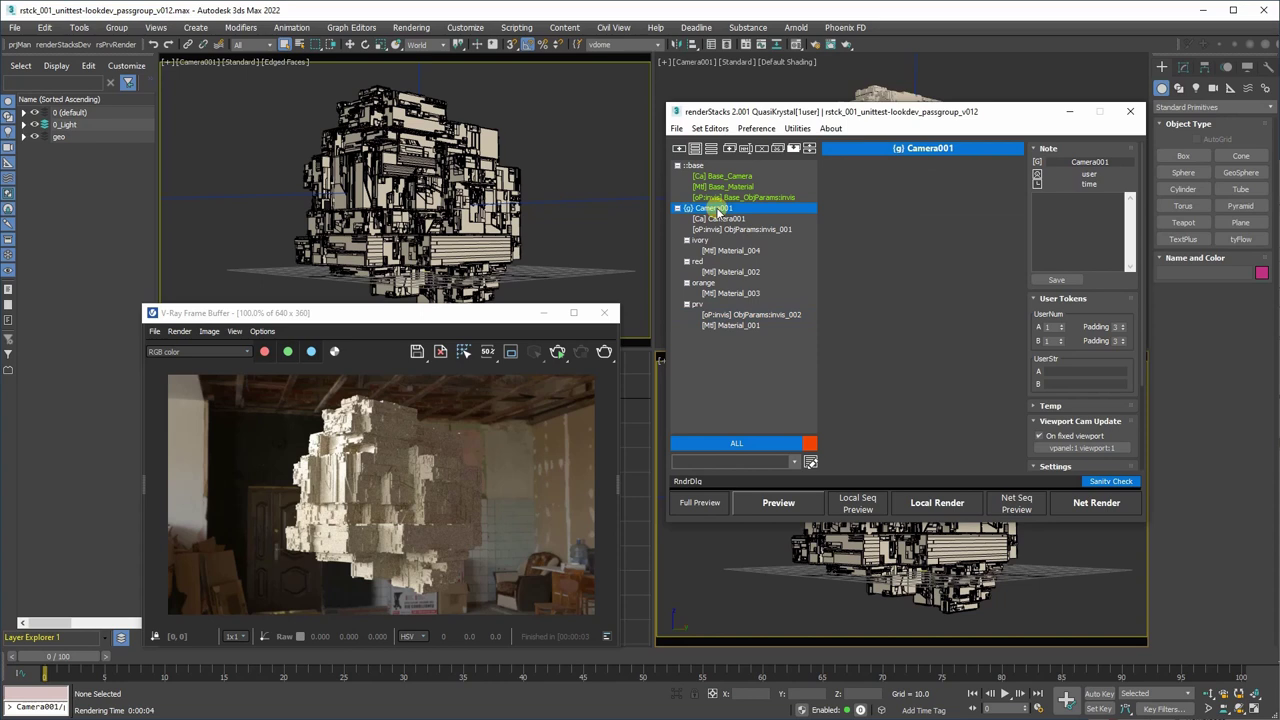
pyautogui.click(742, 230)
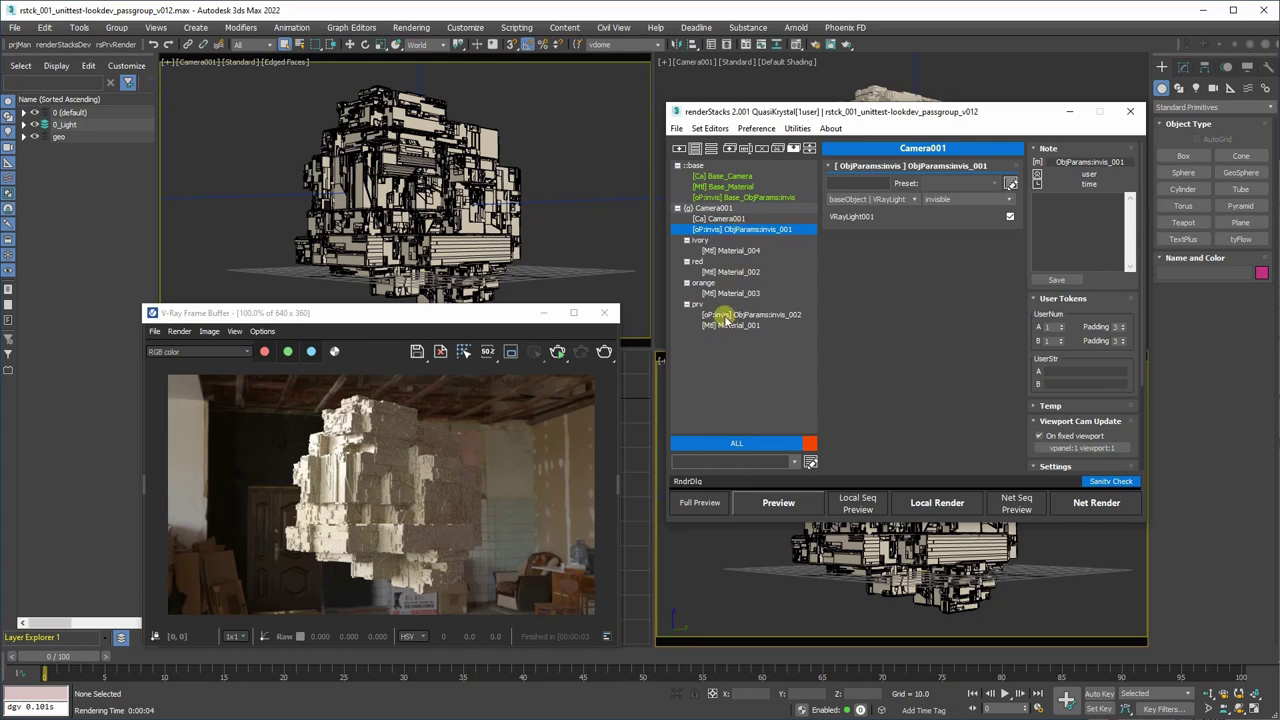
pyautogui.click(724, 316)
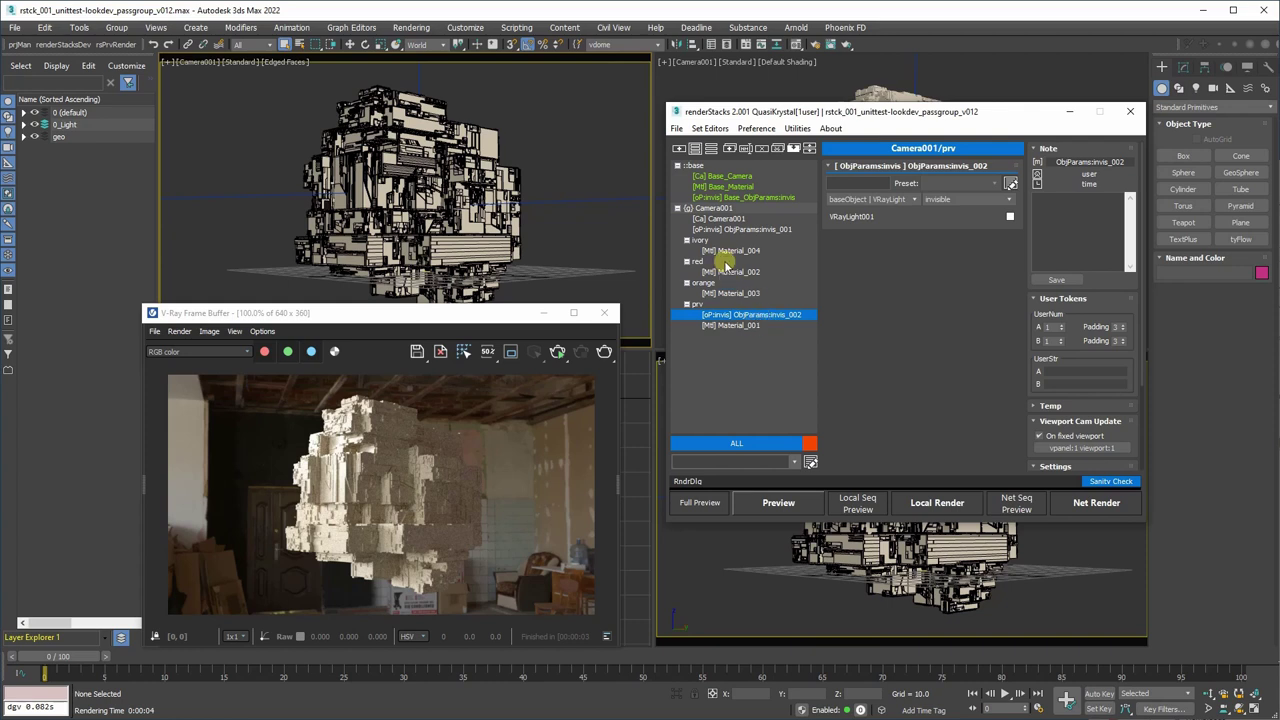
# Recheck invis_001 and orange's Material_003, then make the prv pass current again
pyautogui.click(754, 230)
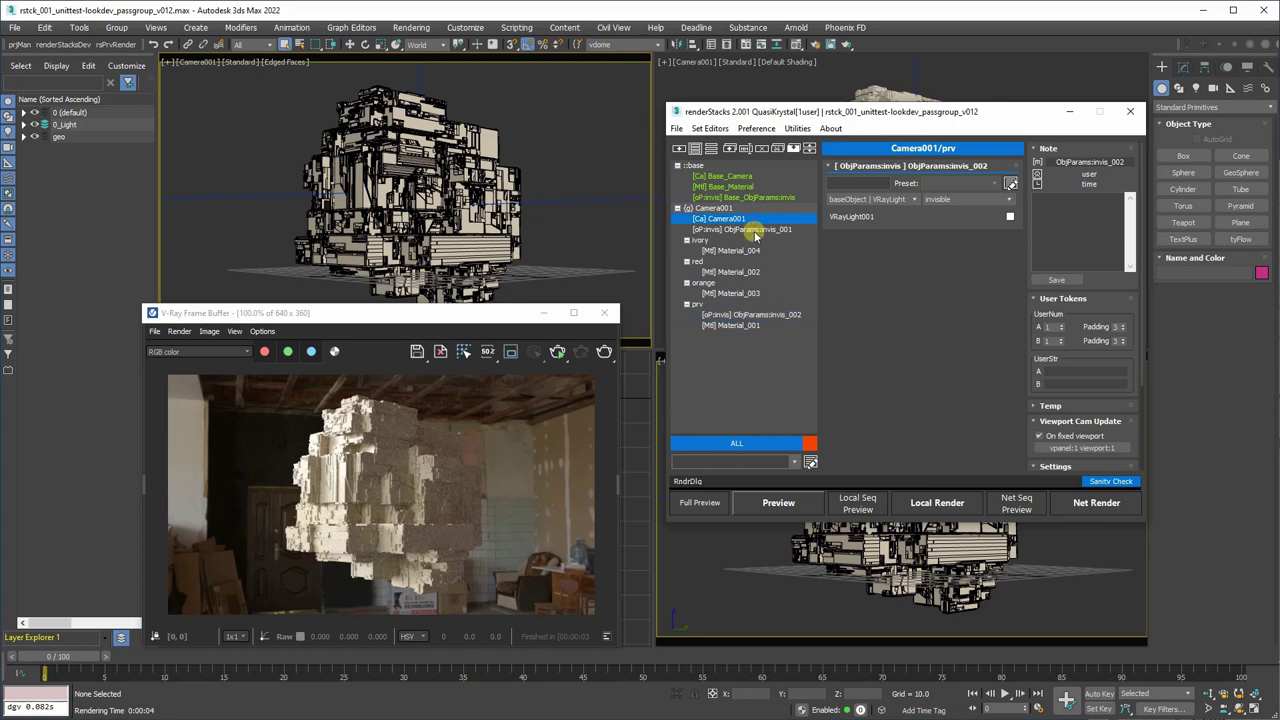
pyautogui.click(712, 293)
pyautogui.click(697, 305)
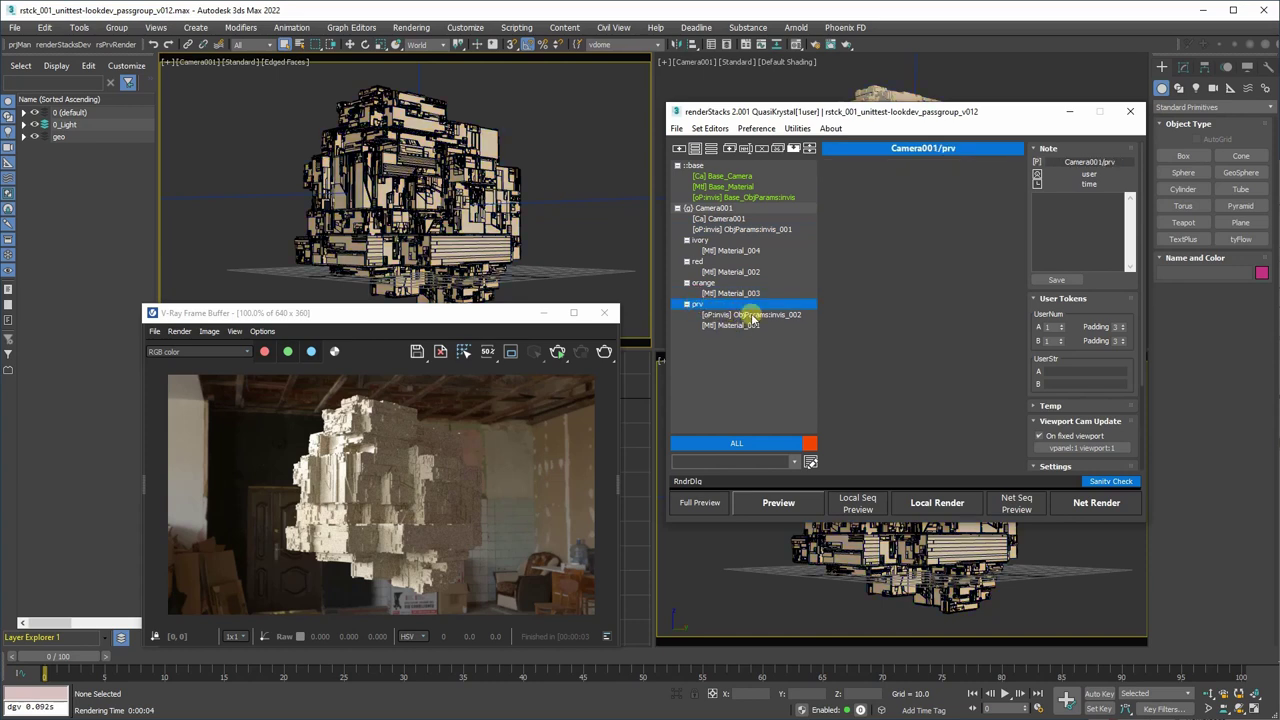
# Duplicate the Camera001 group as an instanced Camera002 group and compare their ivory passes
pyautogui.click(730, 208)
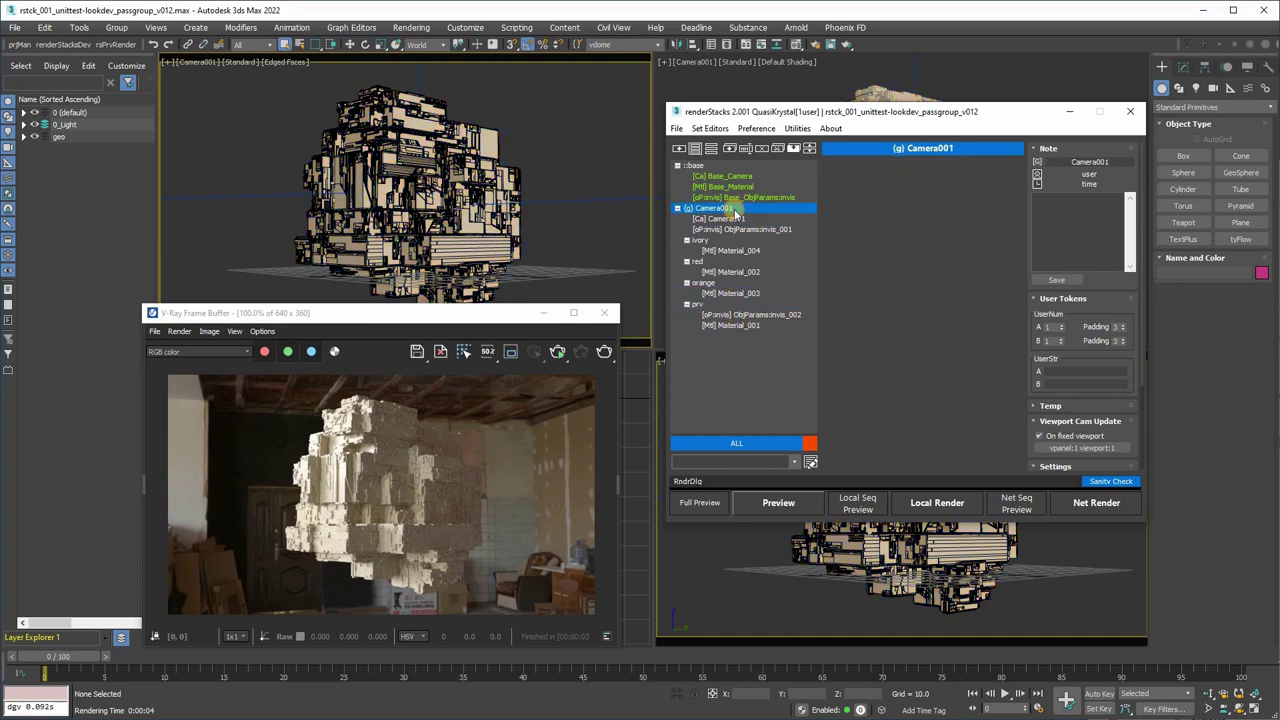
pyautogui.click(731, 150)
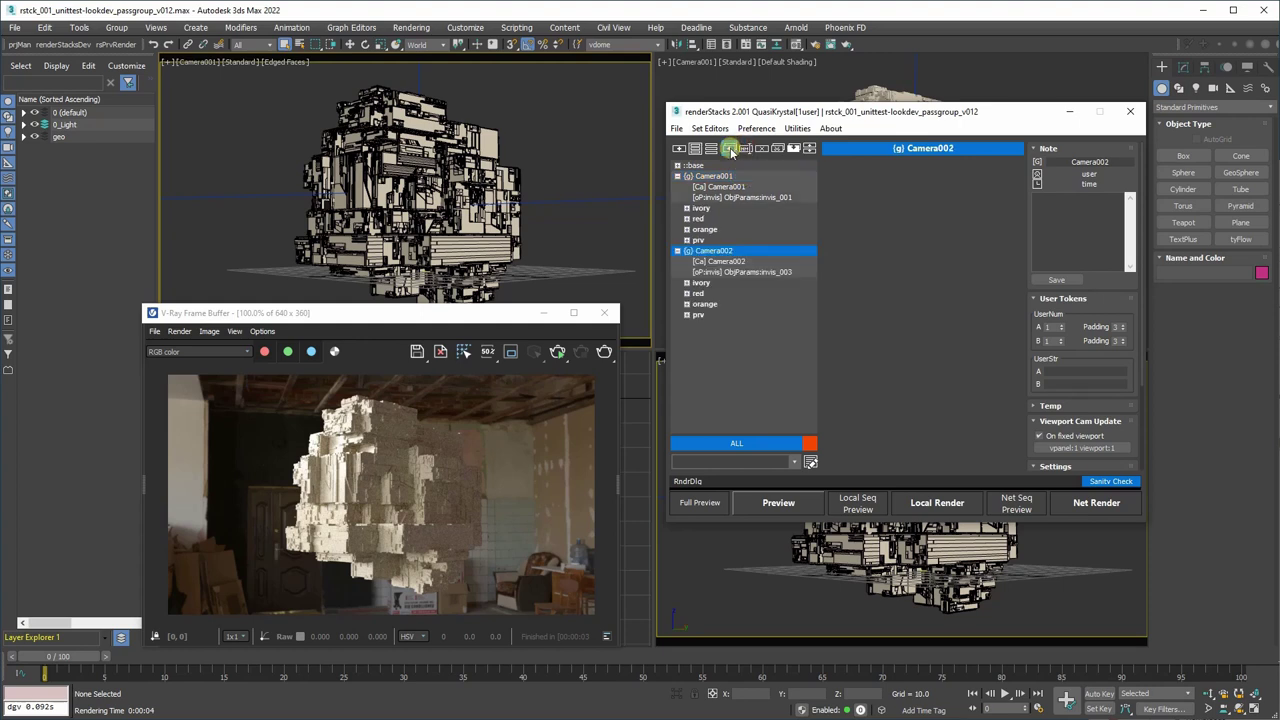
pyautogui.click(703, 284)
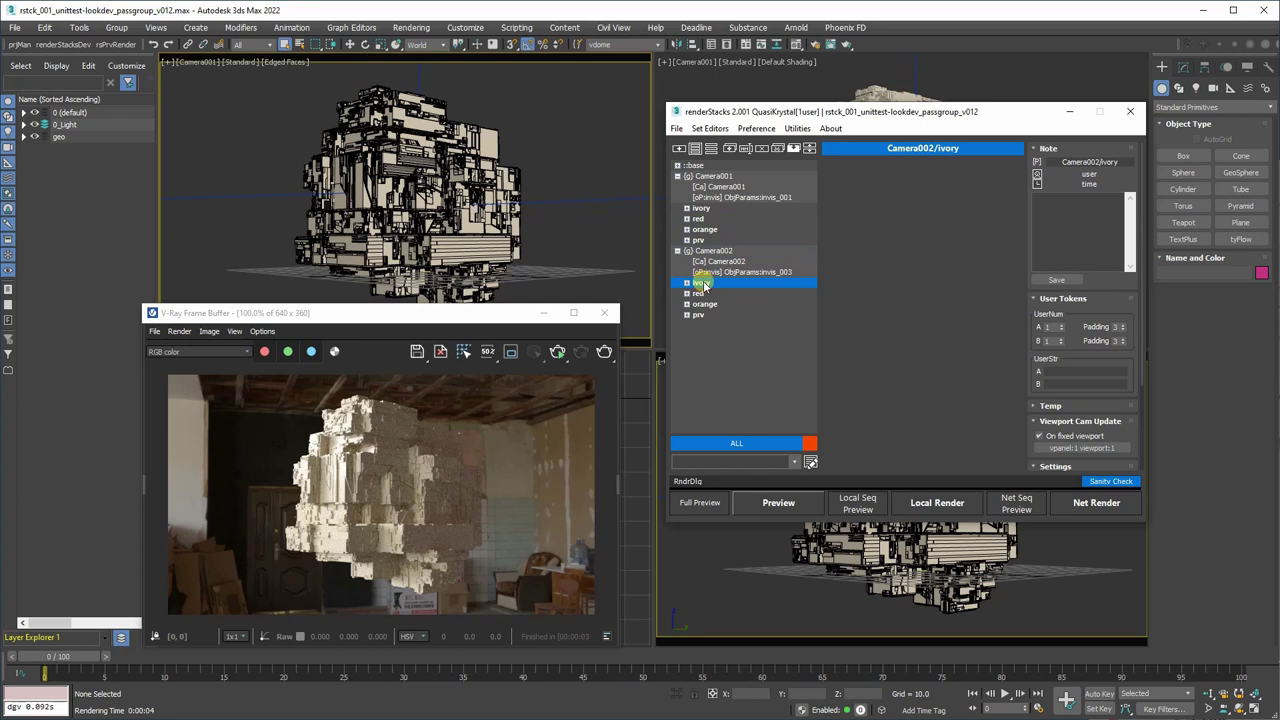
pyautogui.click(700, 207)
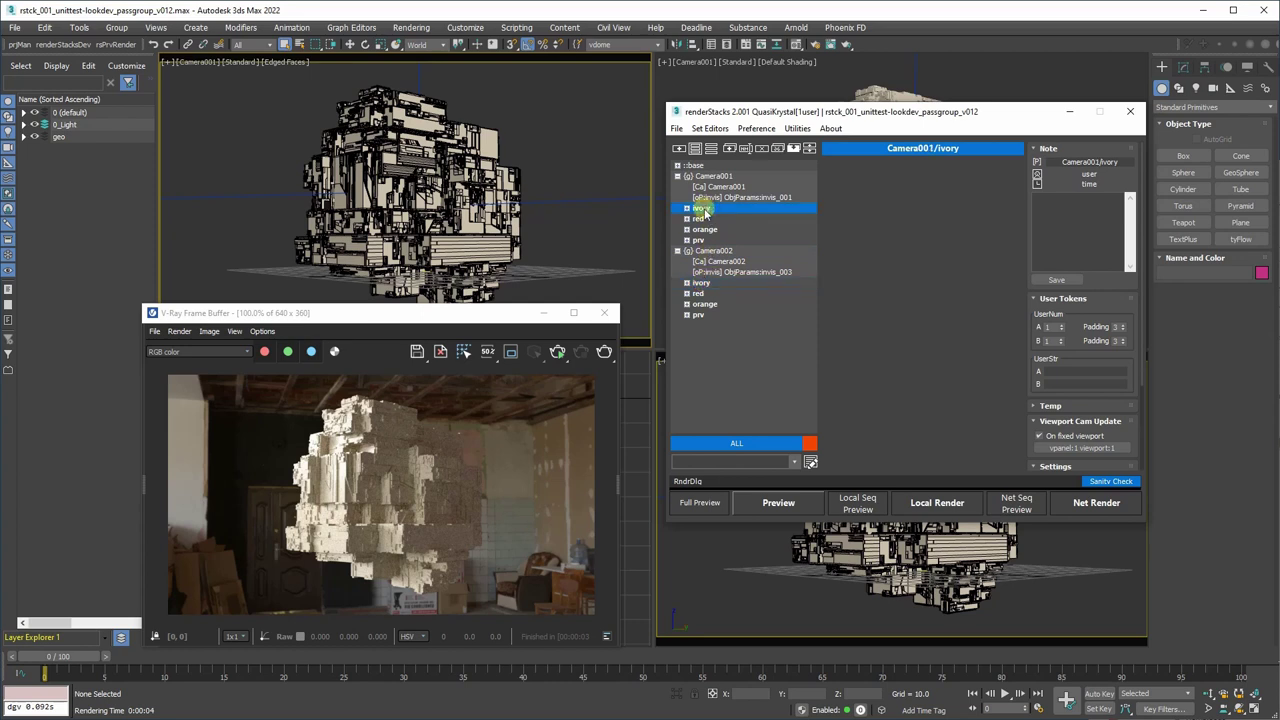
pyautogui.click(704, 284)
# Set the Camera002 group's RenderCam to Camera002
pyautogui.click(714, 261)
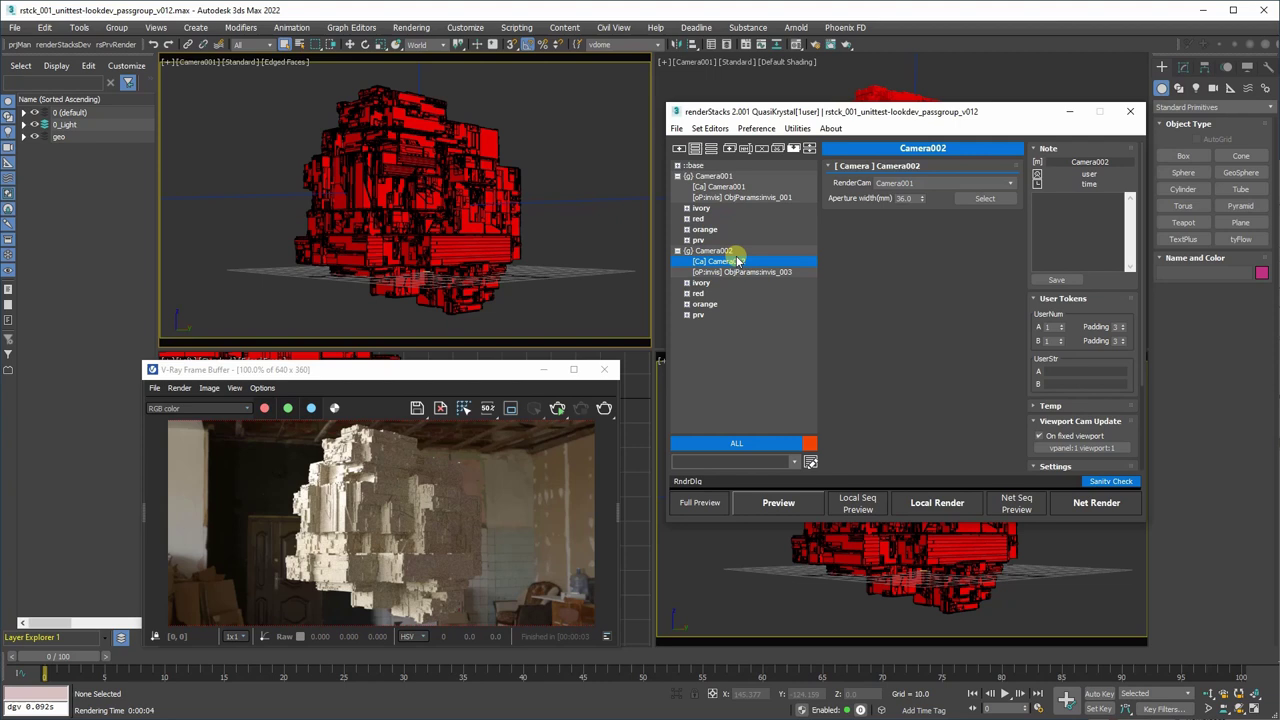
pyautogui.click(928, 183)
pyautogui.click(916, 207)
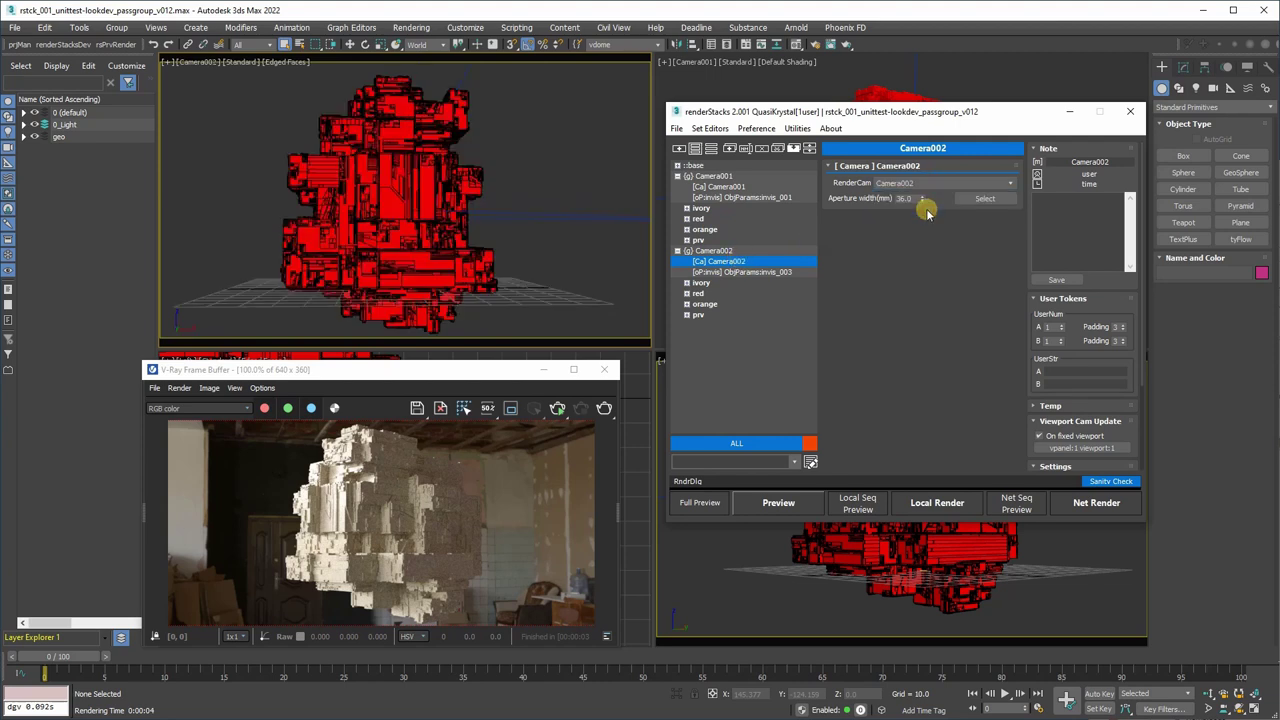
# Compare the ivory pass through Camera002 and Camera001, then select Camera001's orange pass
pyautogui.click(704, 284)
pyautogui.click(700, 207)
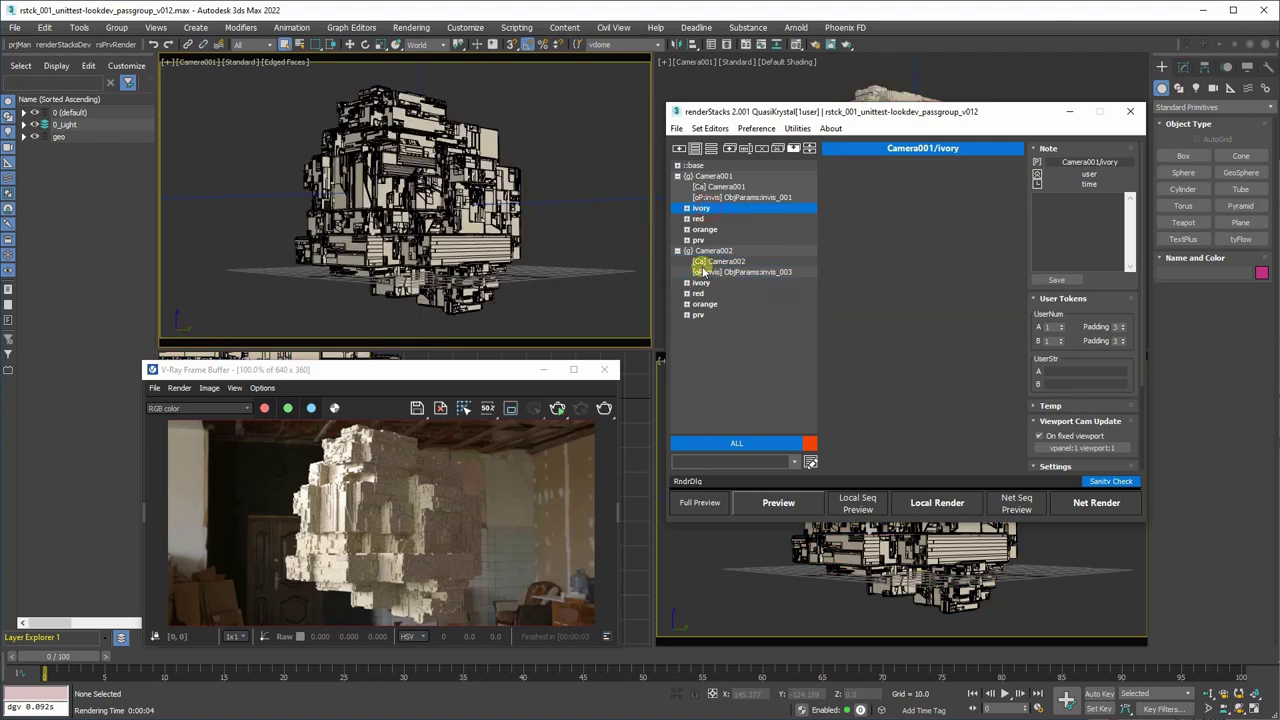
pyautogui.click(703, 284)
pyautogui.click(703, 282)
pyautogui.click(702, 208)
pyautogui.click(698, 229)
# Swap the orange pass's QuadScatter material on Material_003 to green in the Material Editor
pyautogui.click(686, 229)
pyautogui.click(755, 240)
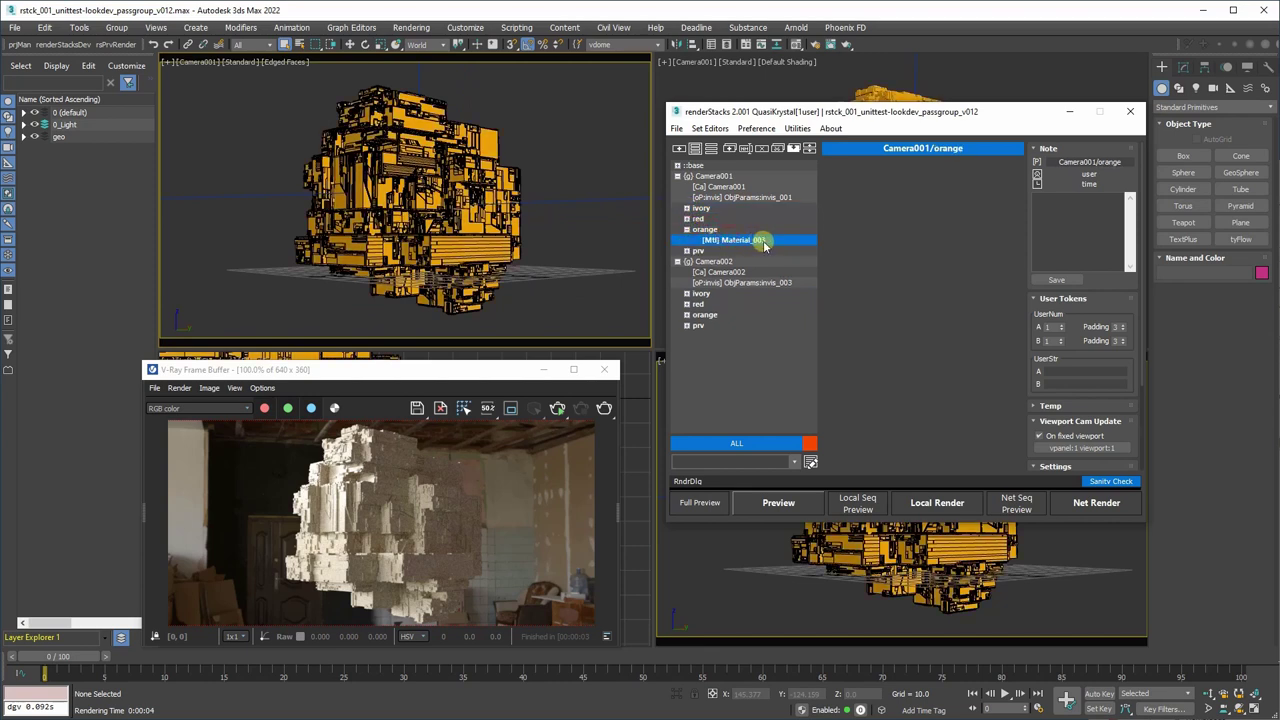
pyautogui.click(796, 45)
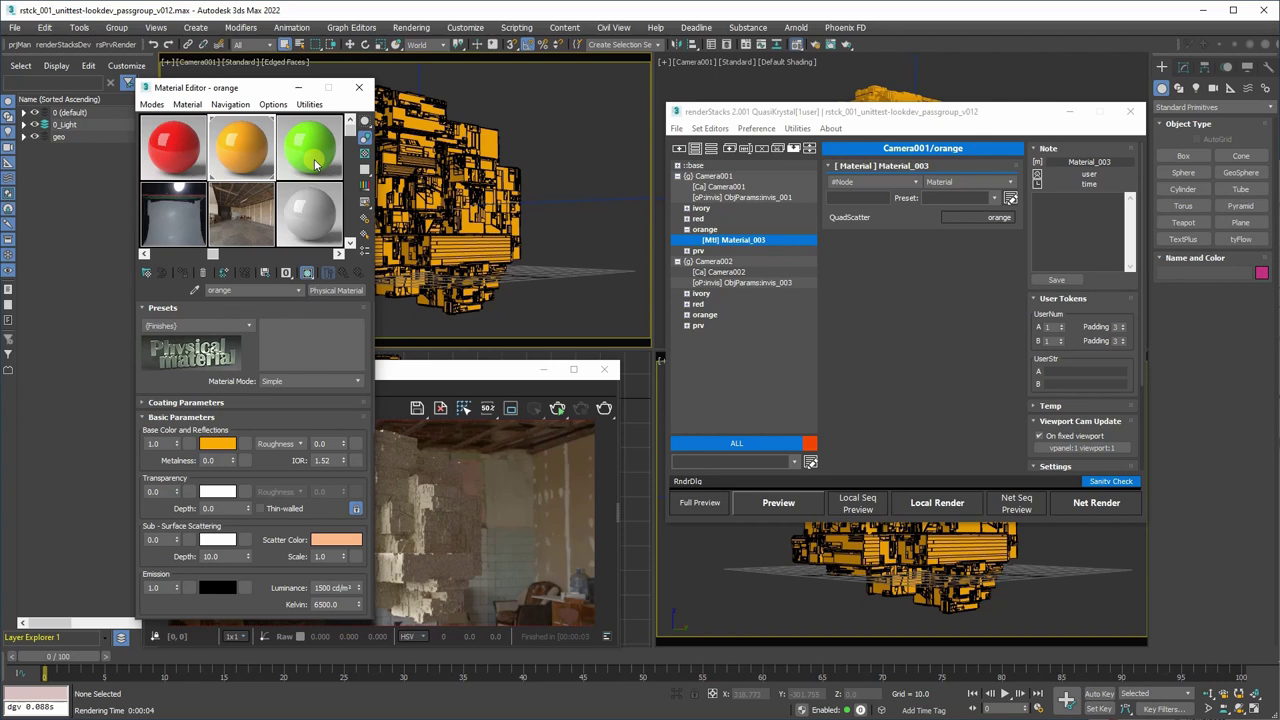
pyautogui.rightClick(976, 221)
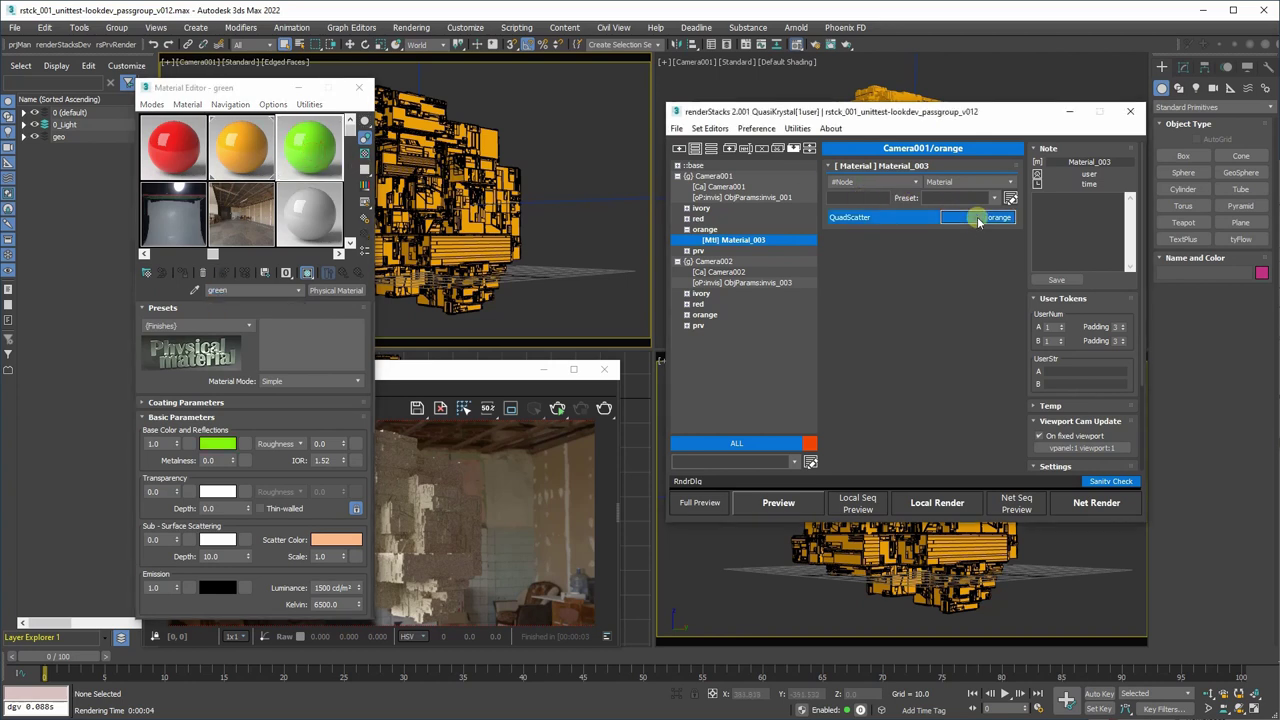
pyautogui.click(996, 266)
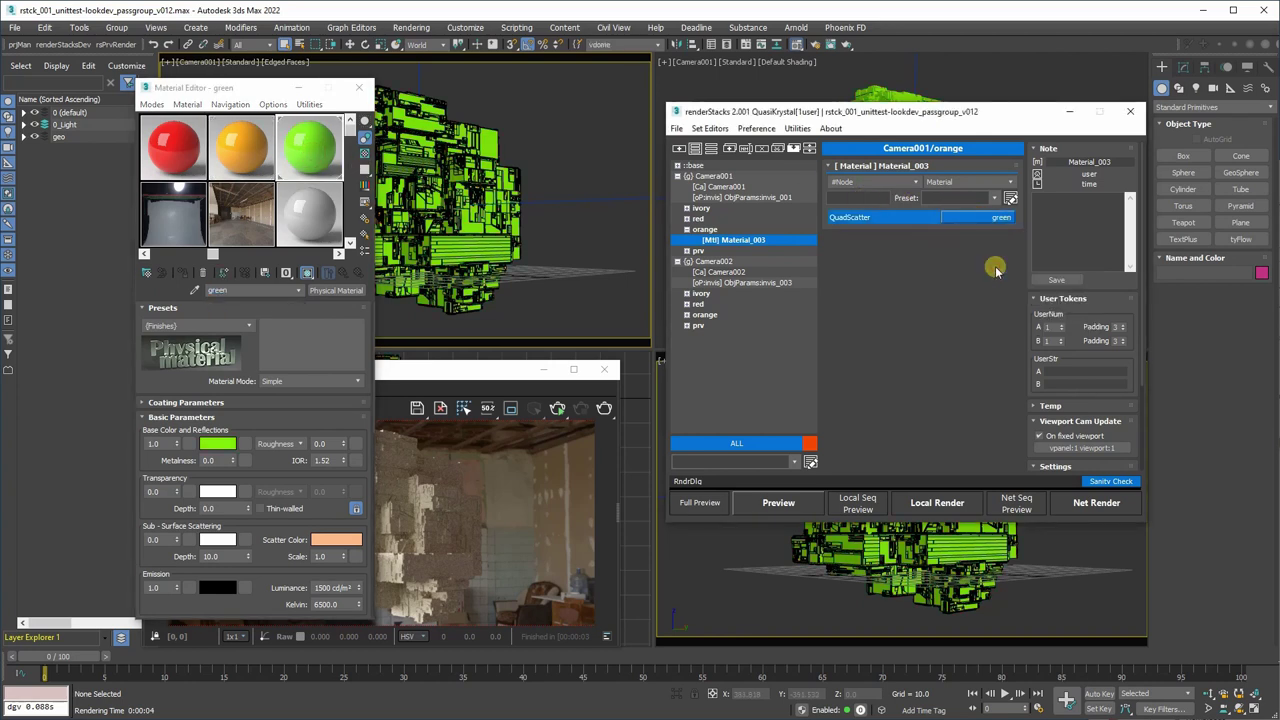
# Rename the orange pass to 'green' and close the Material Editor
pyautogui.click(706, 229)
pyautogui.doubleClick(706, 229)
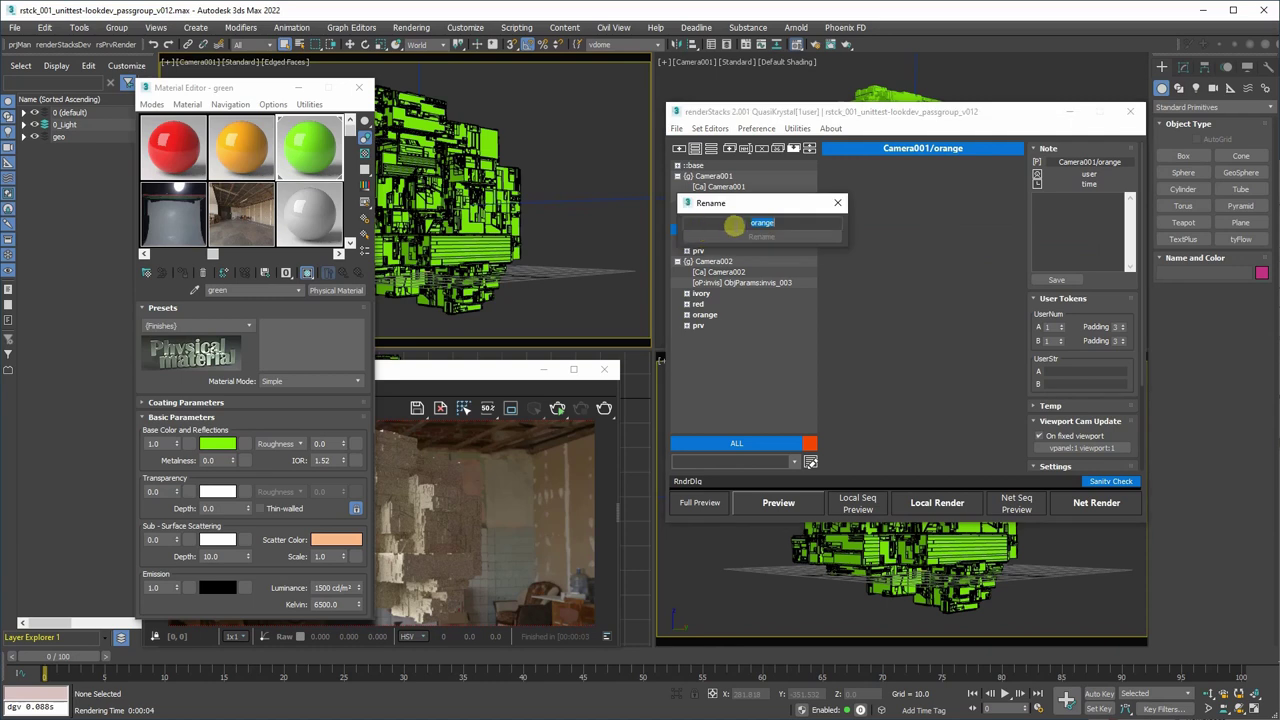
pyautogui.write('green')
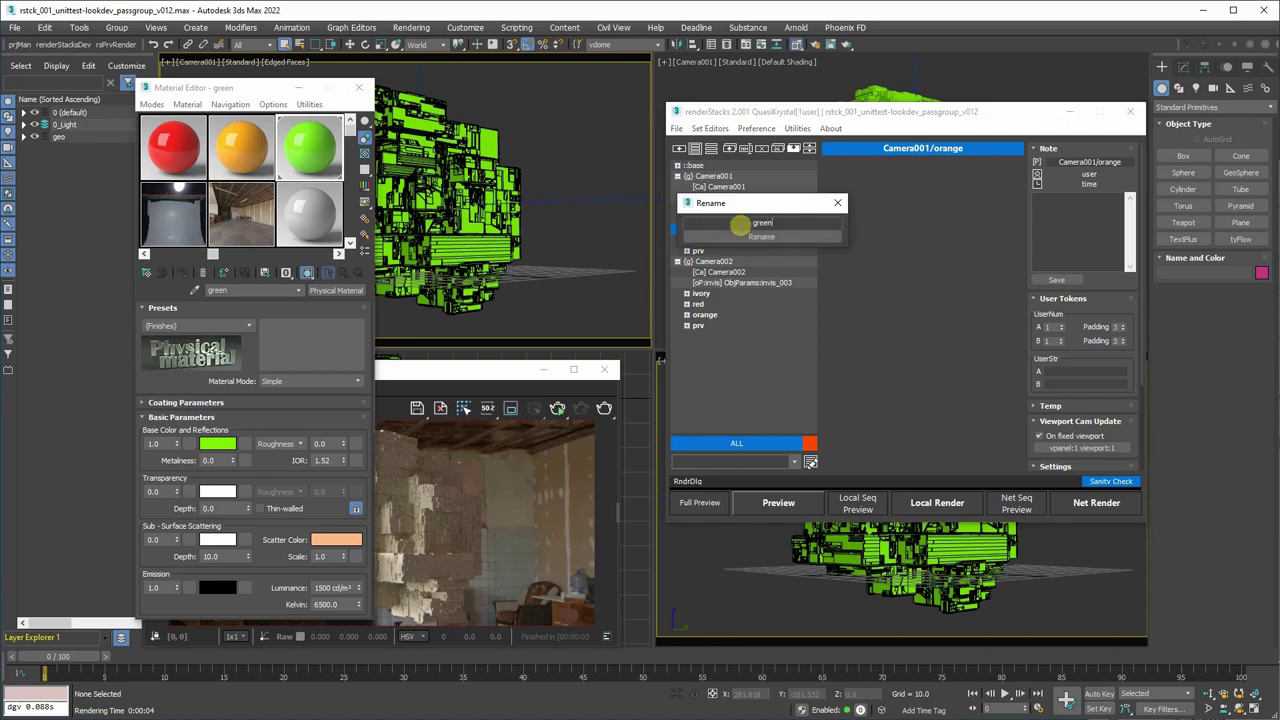
pyautogui.click(772, 237)
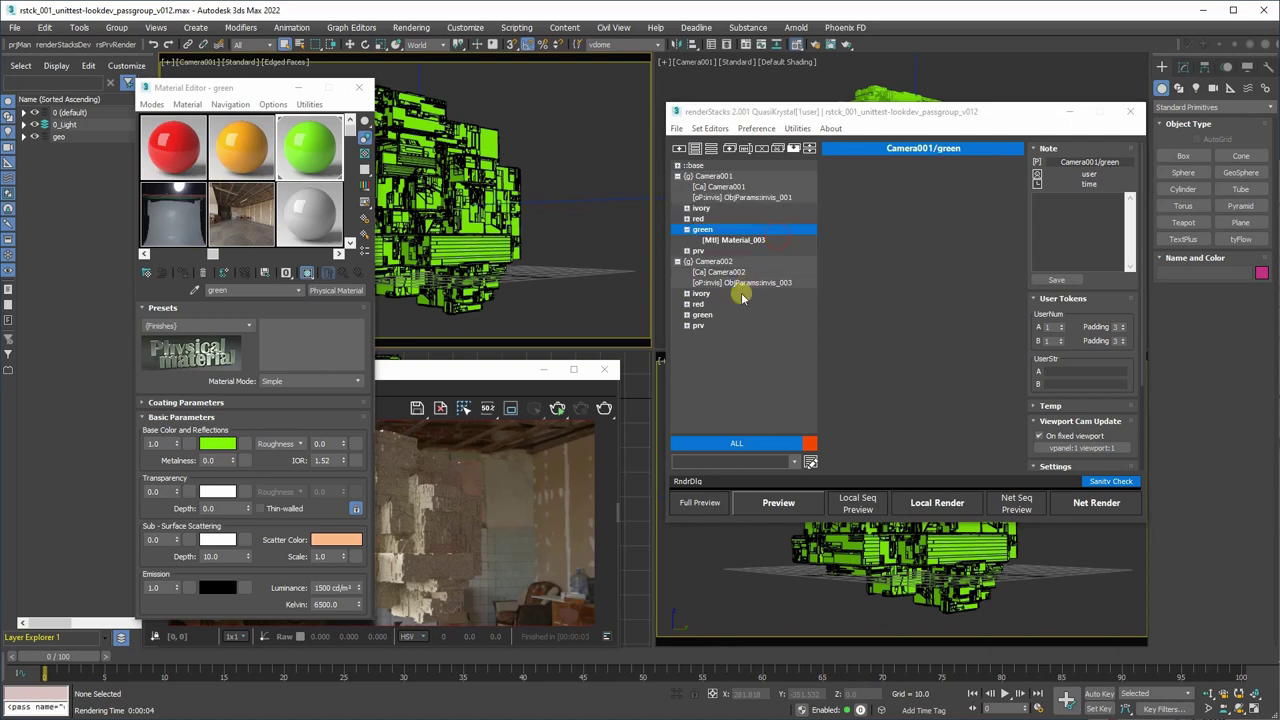
pyautogui.click(358, 87)
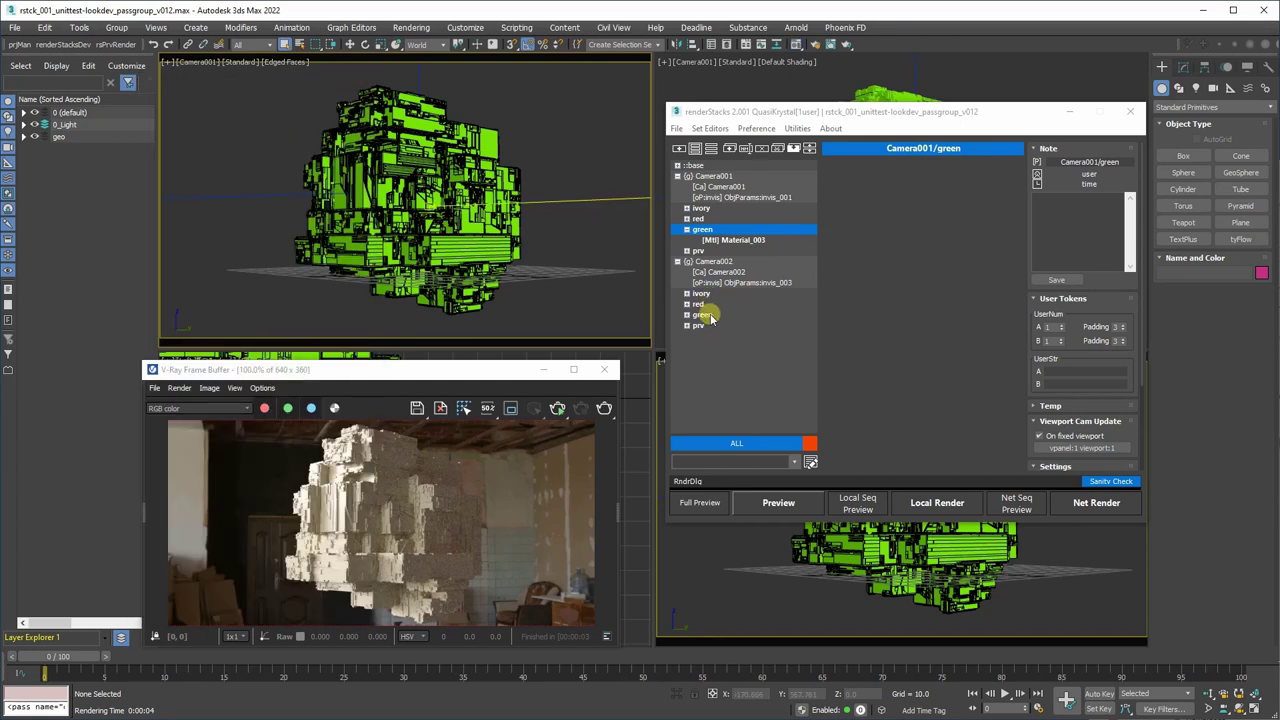
# Expand Camera002's green pass to reveal its shared Material_003, briefly checking Camera001's ivory pass
pyautogui.click(705, 316)
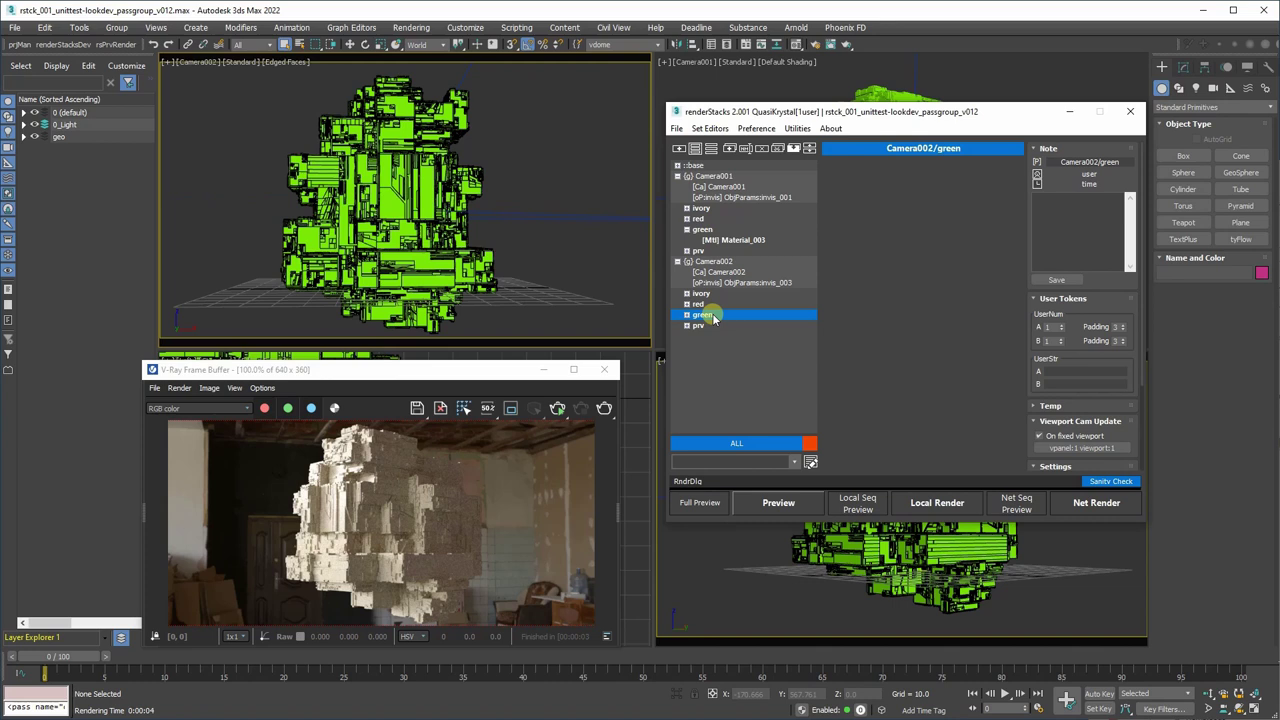
pyautogui.click(686, 315)
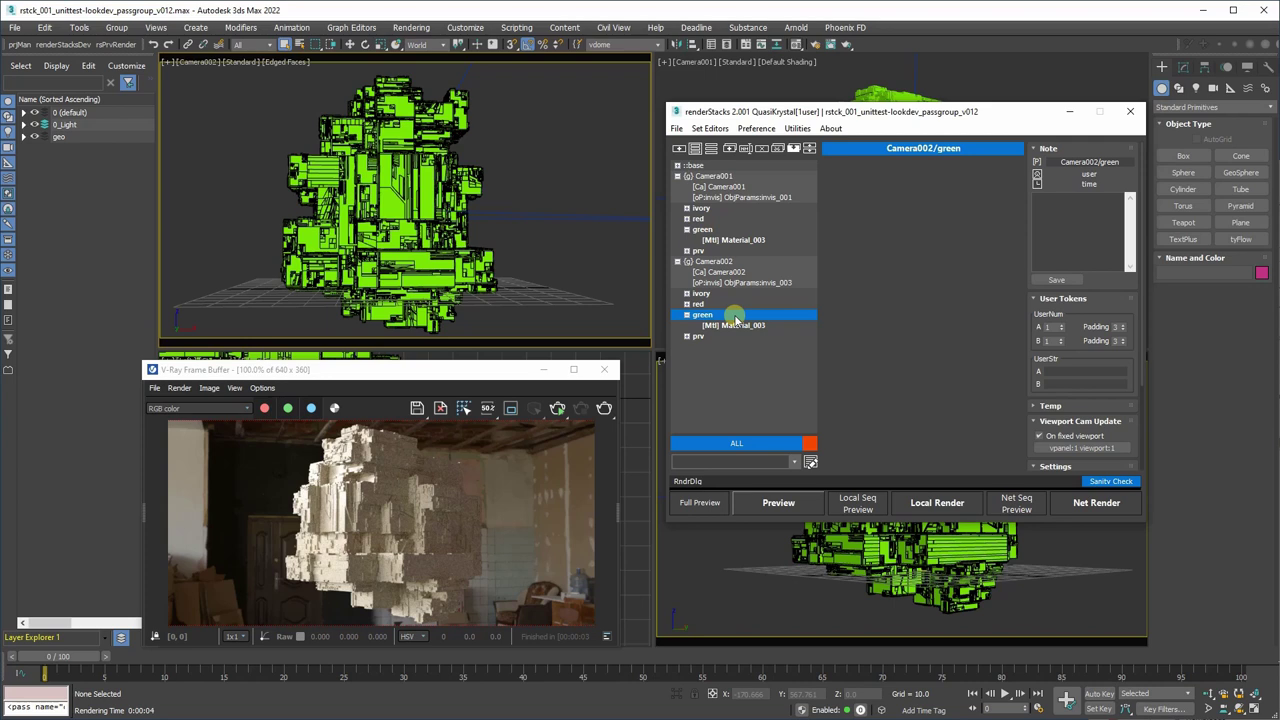
pyautogui.click(705, 208)
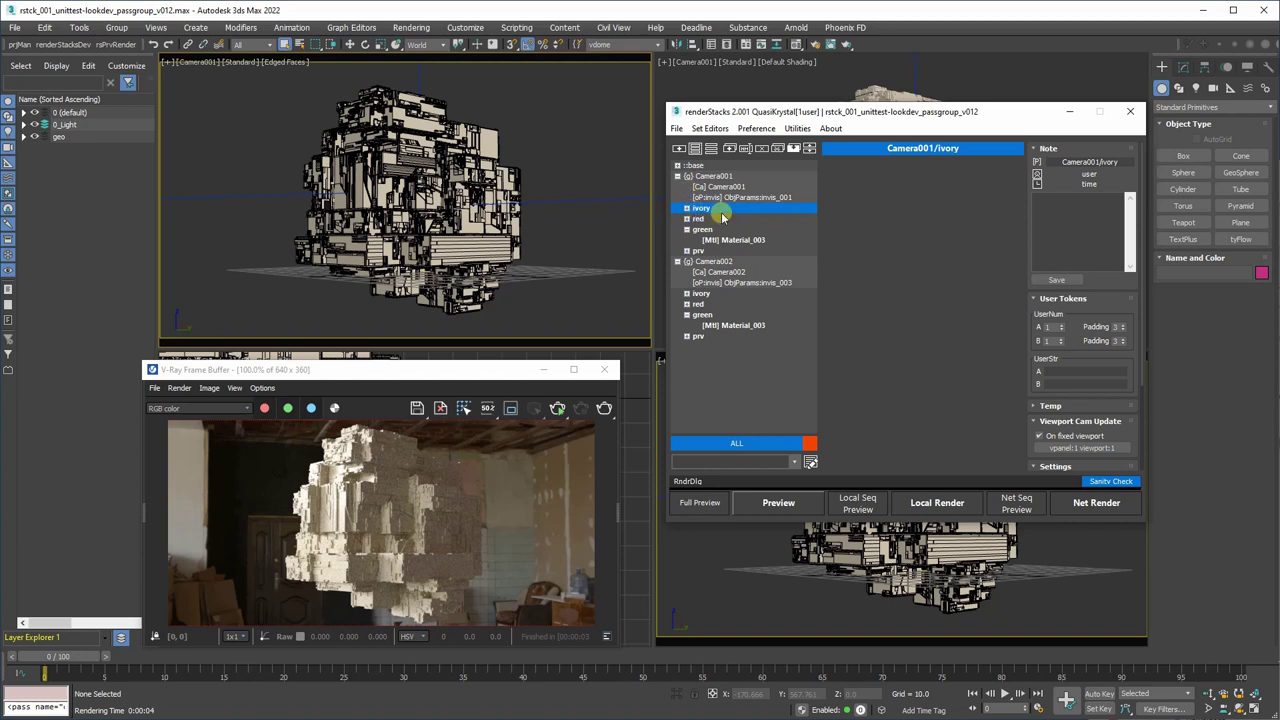
pyautogui.click(705, 314)
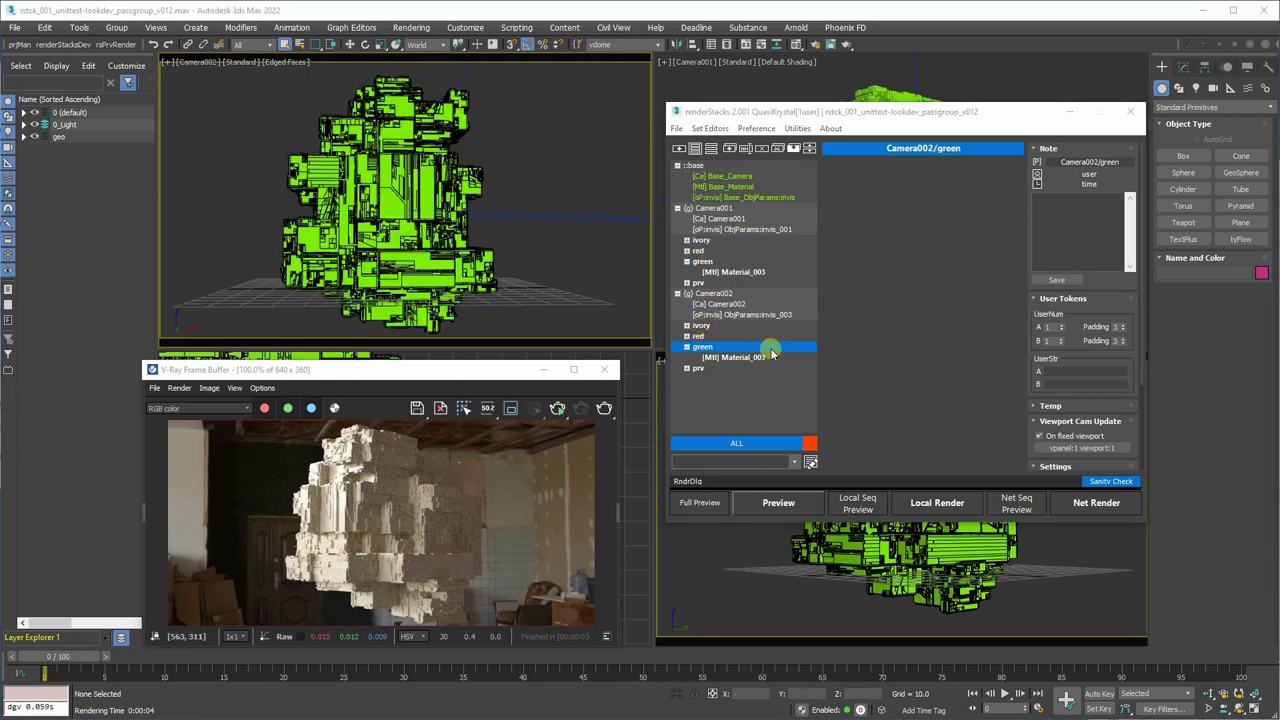
# Add an Exposure pmodifier to the green pass
pyautogui.rightClick(771, 354)
pyautogui.moveTo(851, 375)
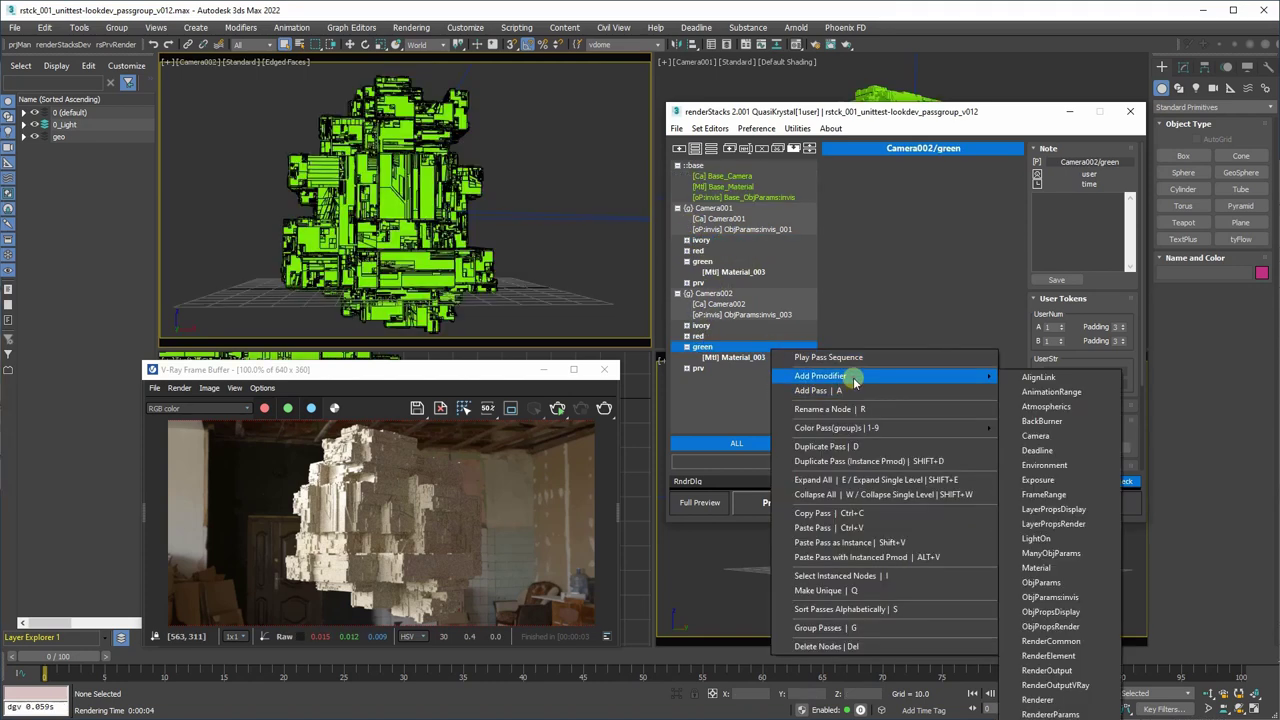
pyautogui.click(1057, 481)
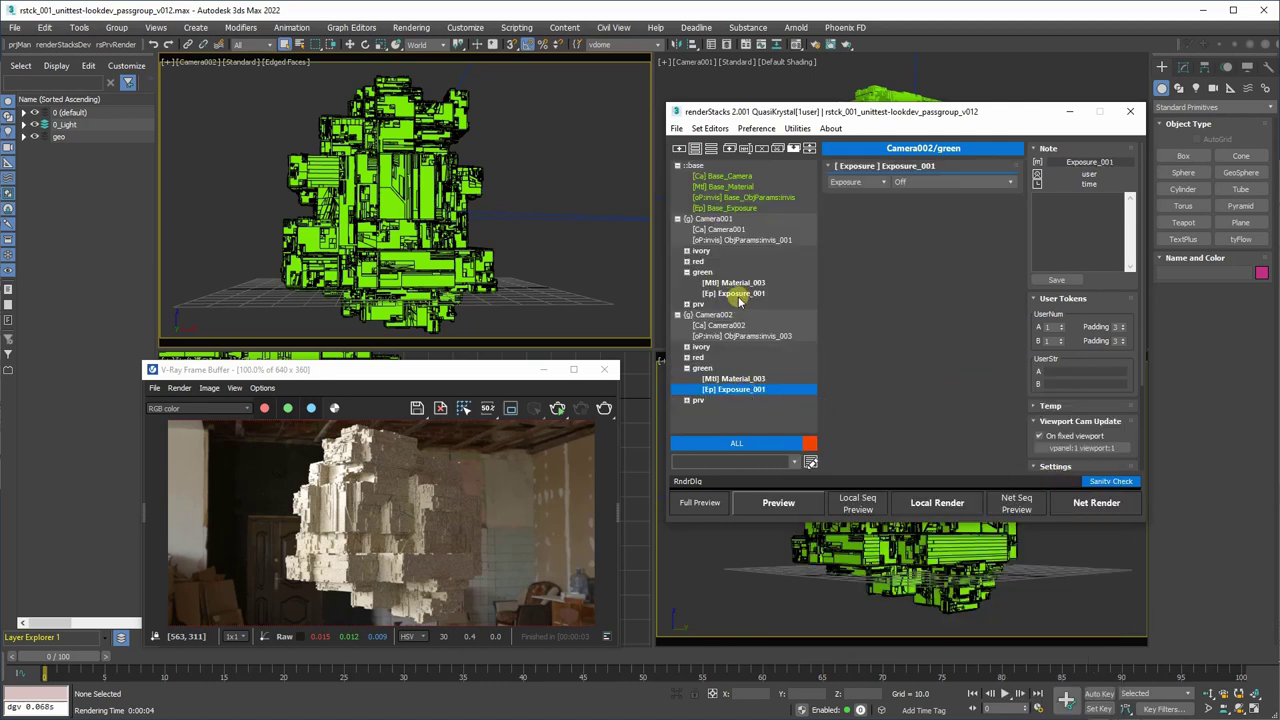
# Delete the Exposure_001 modifier, then collapse all passes and return to Camera001's ivory pass
pyautogui.click(738, 295)
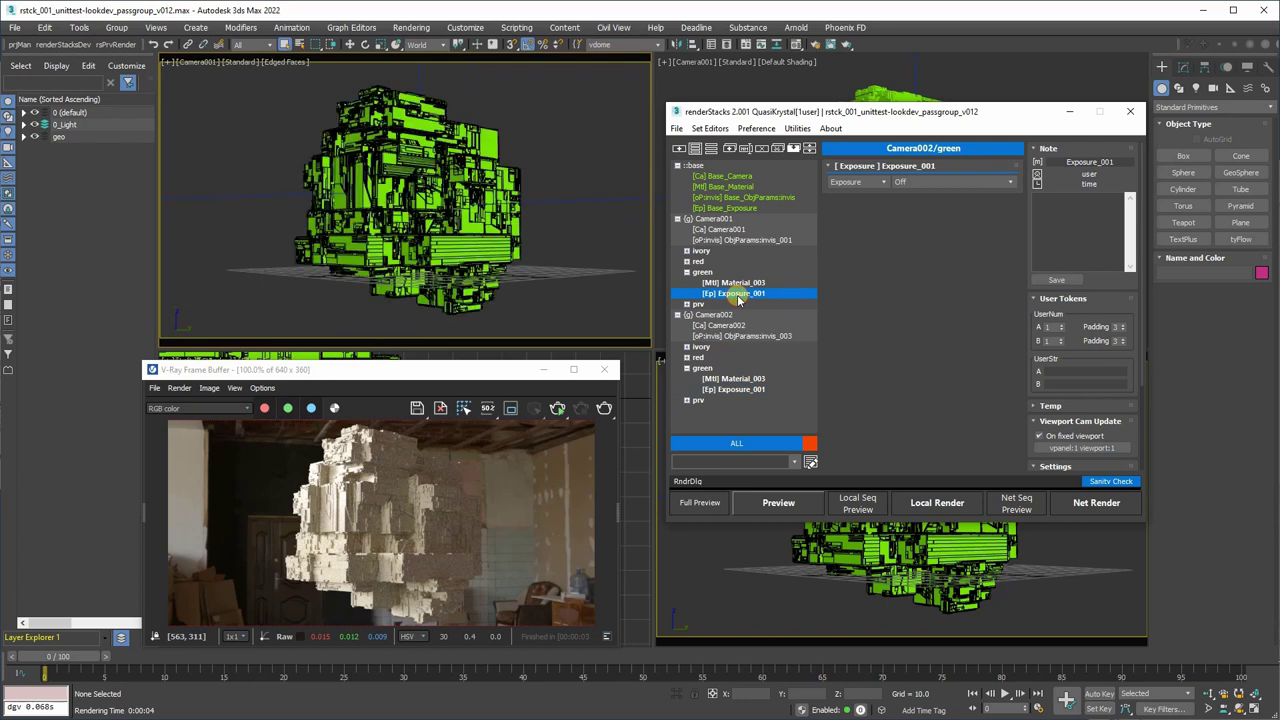
pyautogui.press('Delete')
pyautogui.press('Return')
pyautogui.click(686, 368)
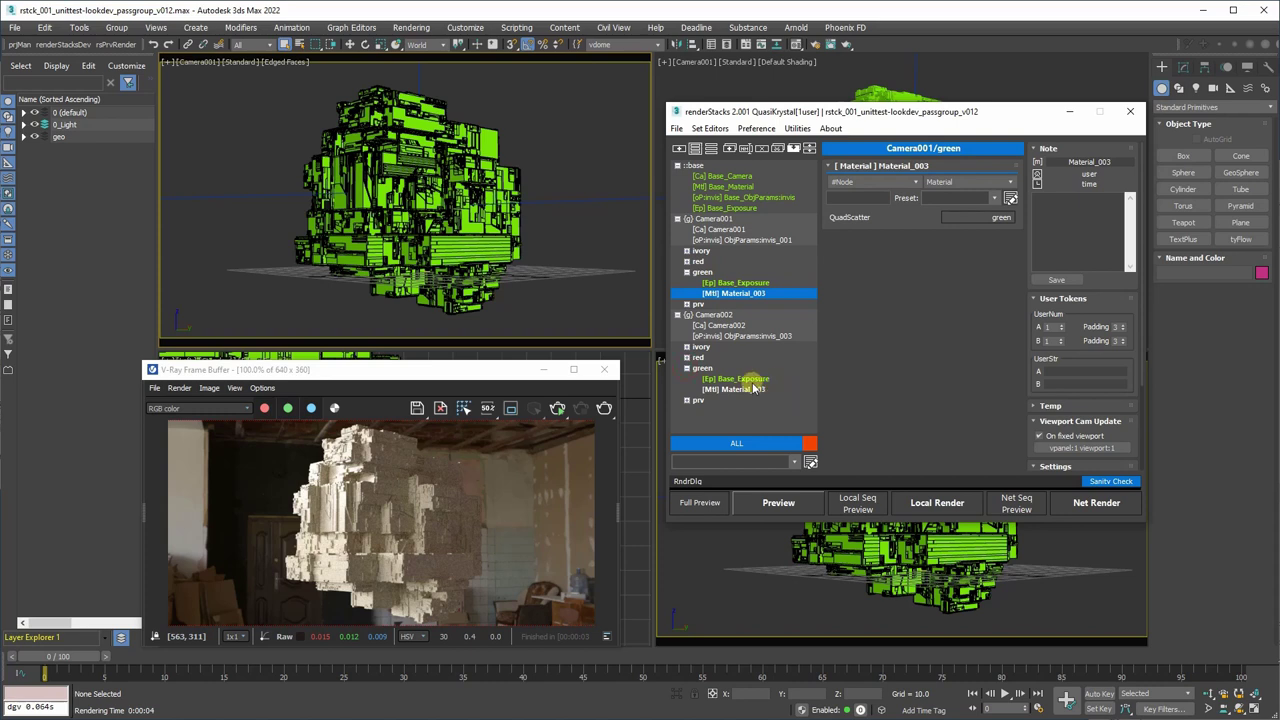
pyautogui.click(776, 347)
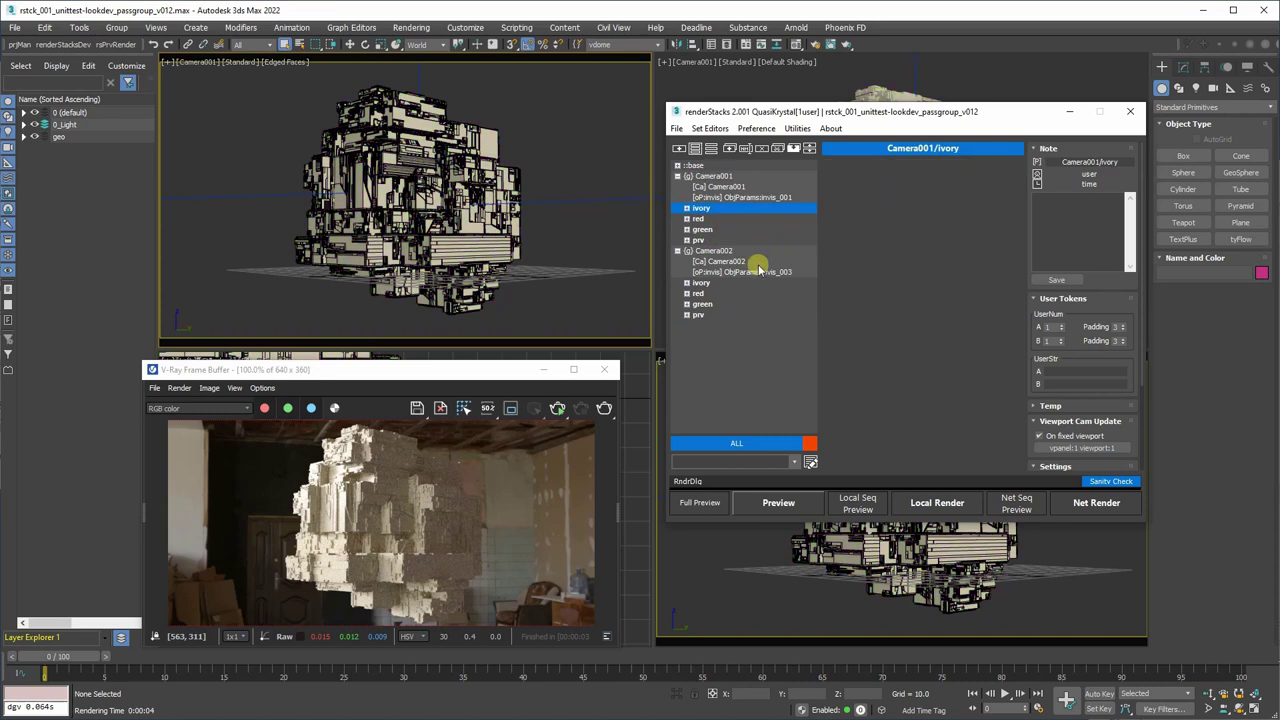